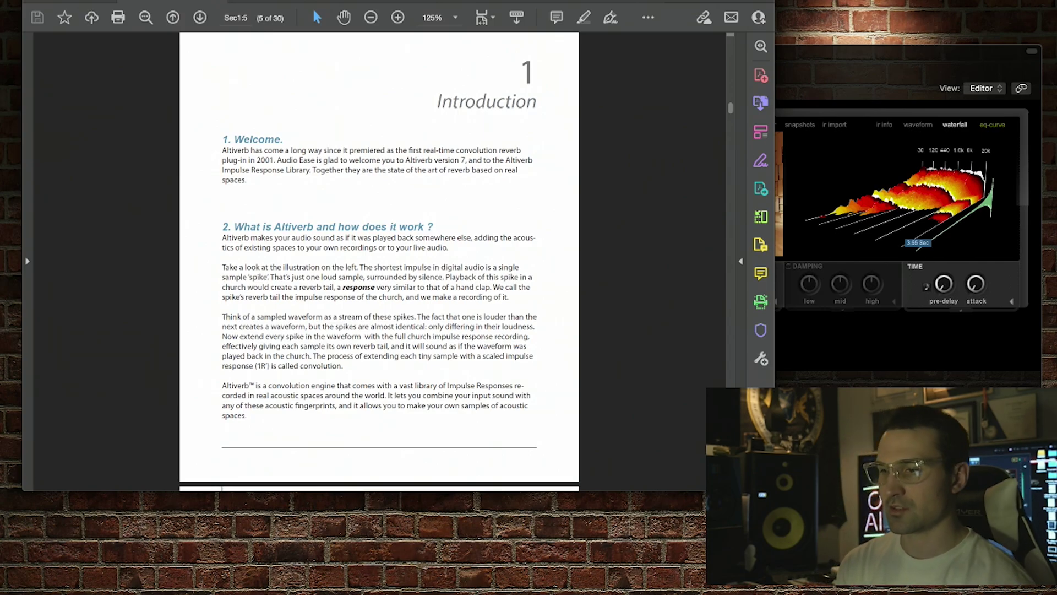
Go through the manual from the Introduction chapter to the full-page interface illustration on page 8 and examine it
scroll(379, 259, "down", 20)
scroll(379, 261, "down", 15)
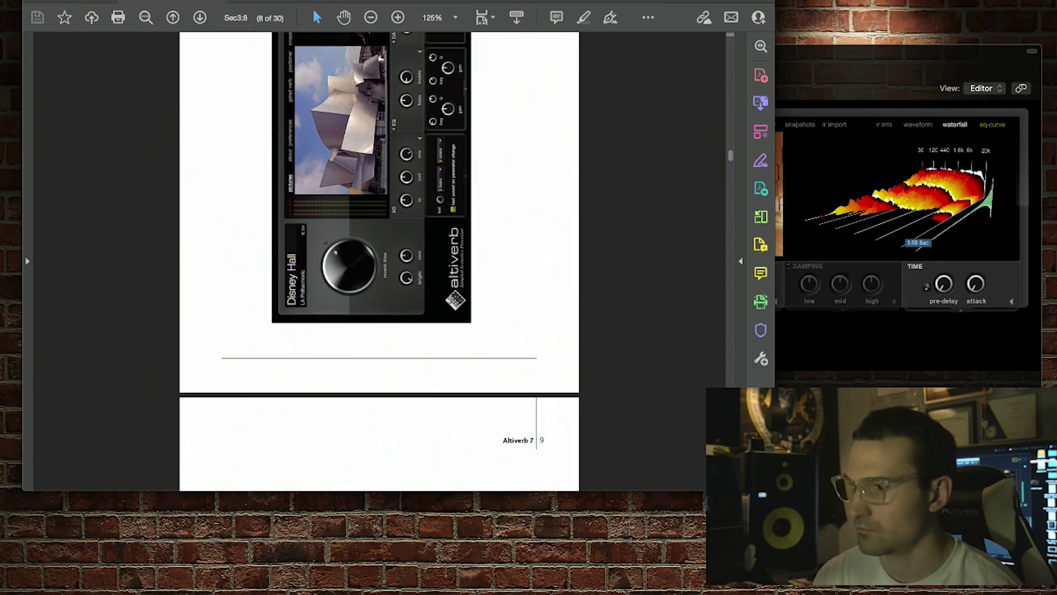
scroll(379, 261, "up", 8)
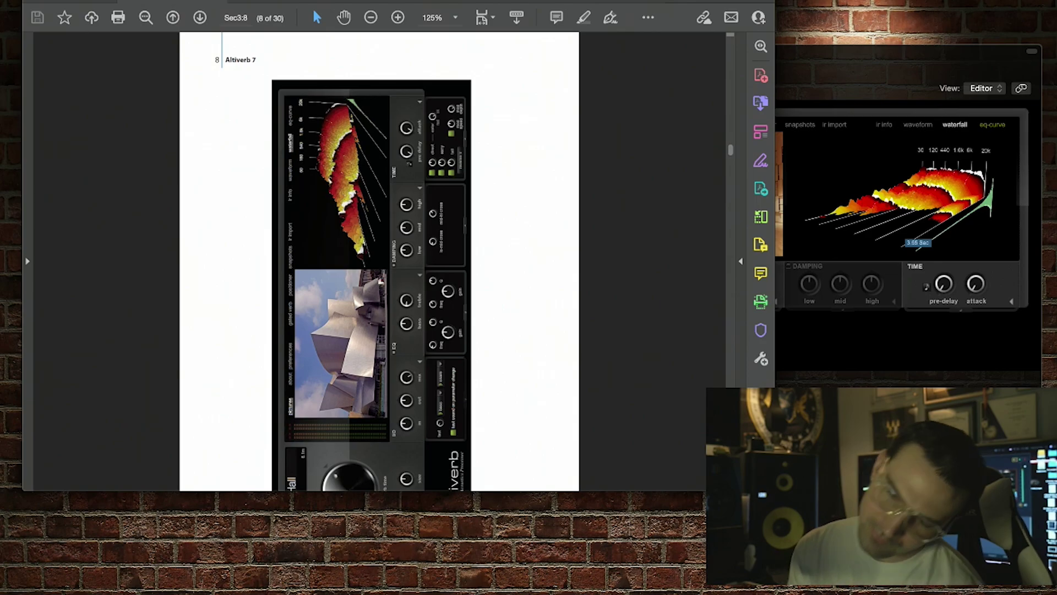
scroll(378, 261, "down", 2)
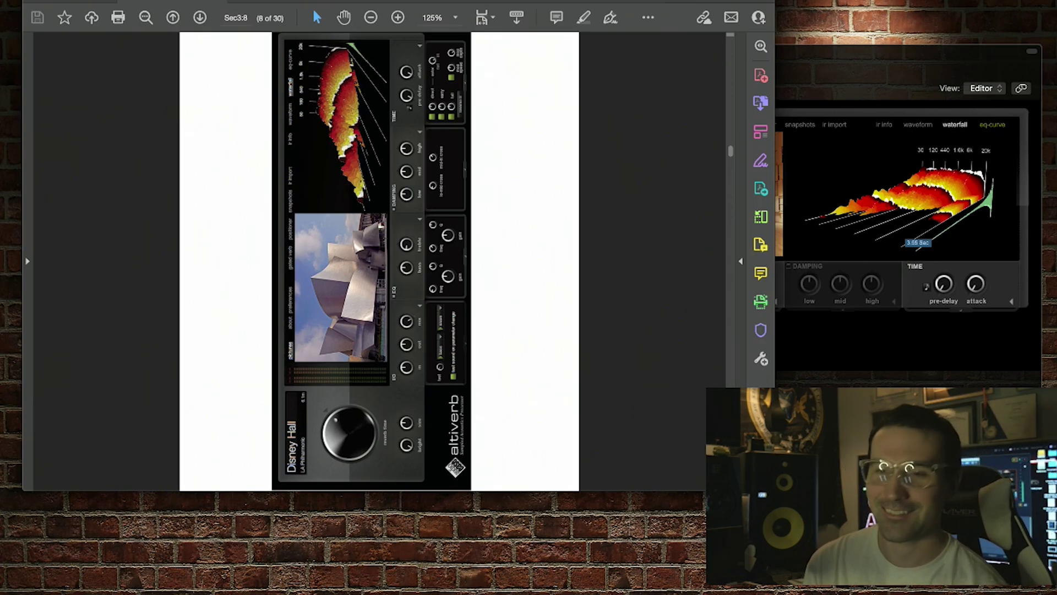
Read the "Altiverb at a glance" chapter and study the speaker and microphone diagrams on page 10
scroll(379, 259, "down", 10)
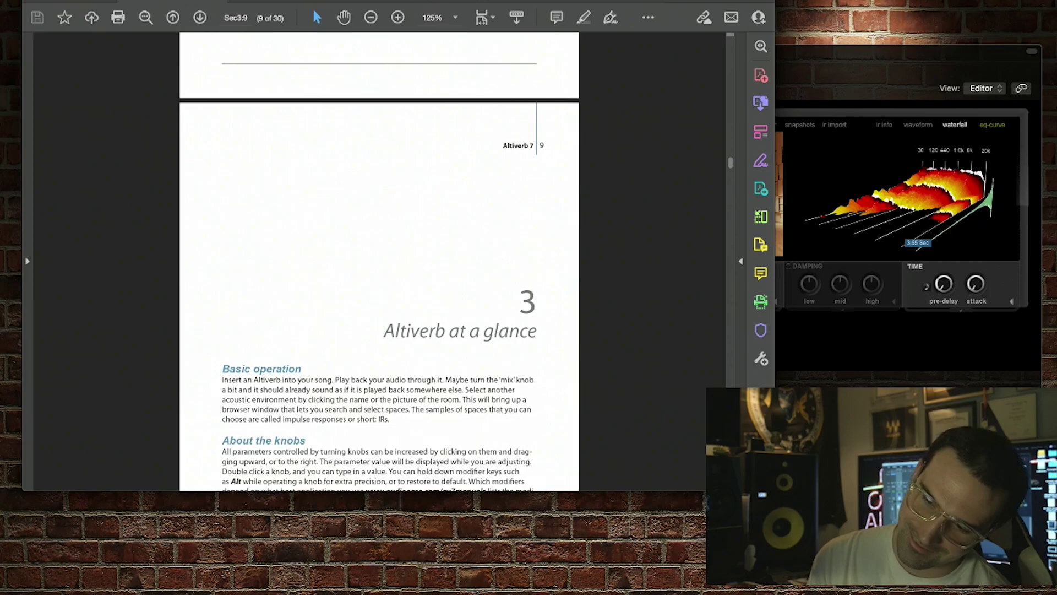
scroll(379, 259, "down", 1)
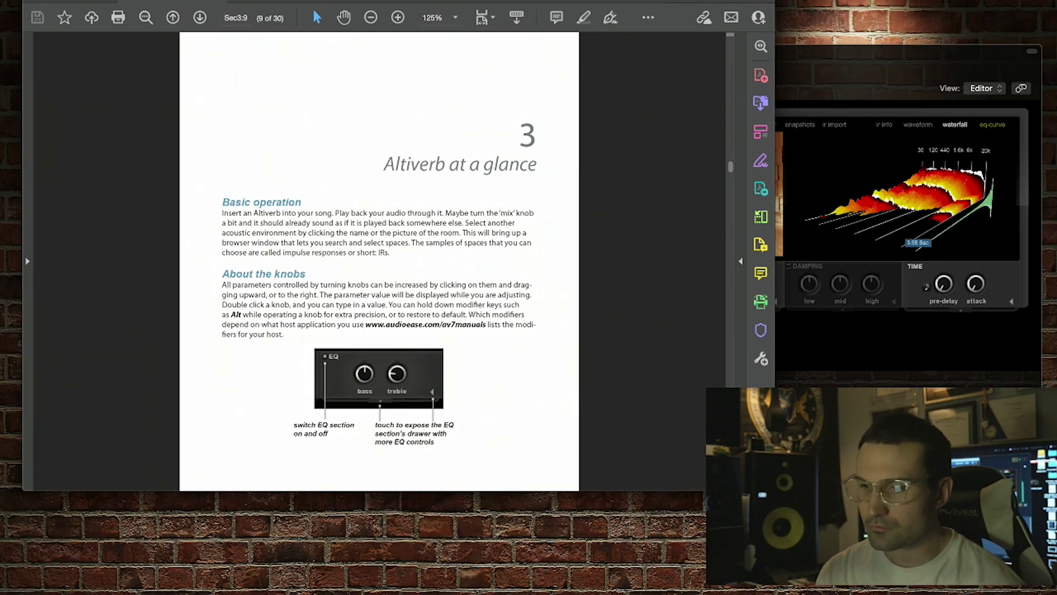
scroll(379, 259, "down", 6)
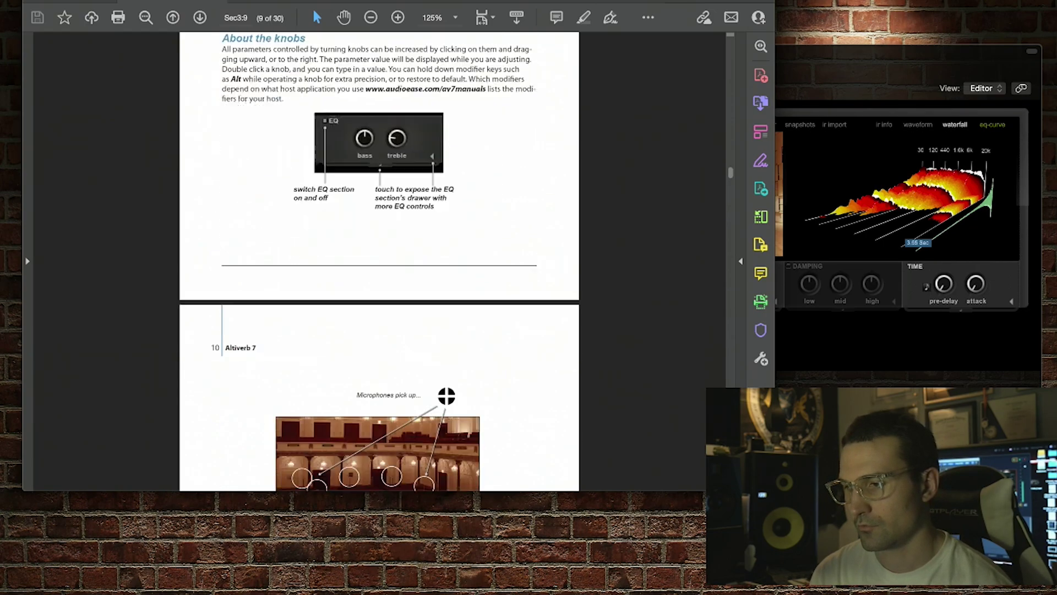
scroll(379, 259, "down", 2)
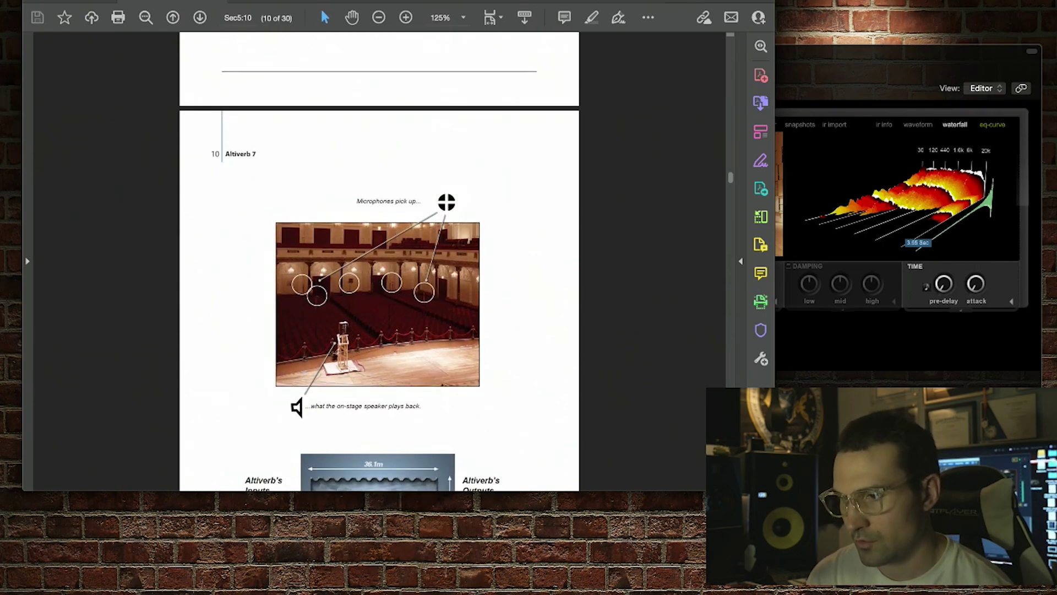
scroll(380, 259, "down", 2)
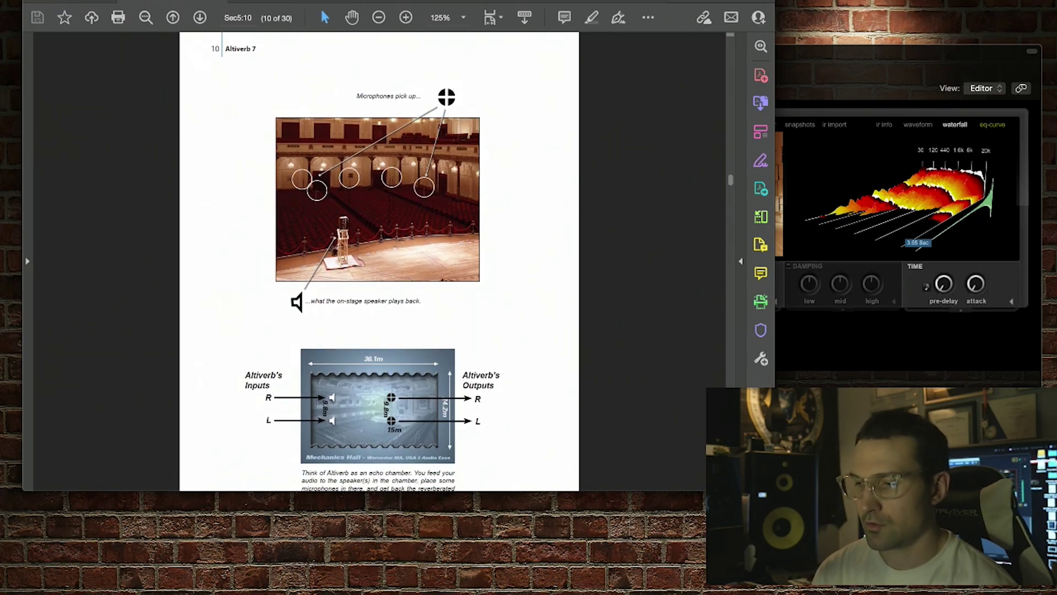
scroll(379, 258, "down", 3)
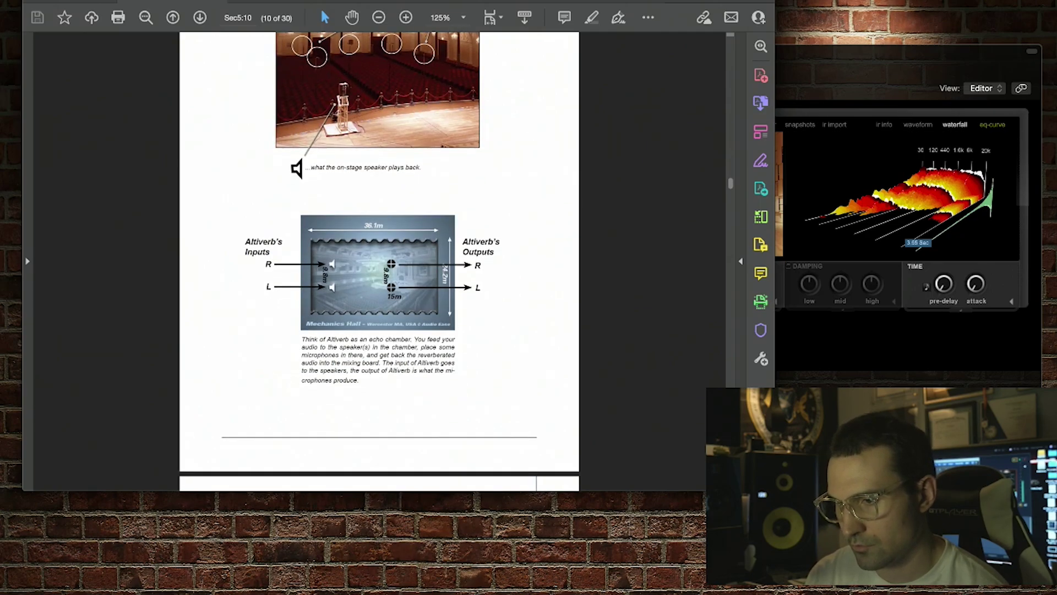
scroll(379, 259, "down", 10)
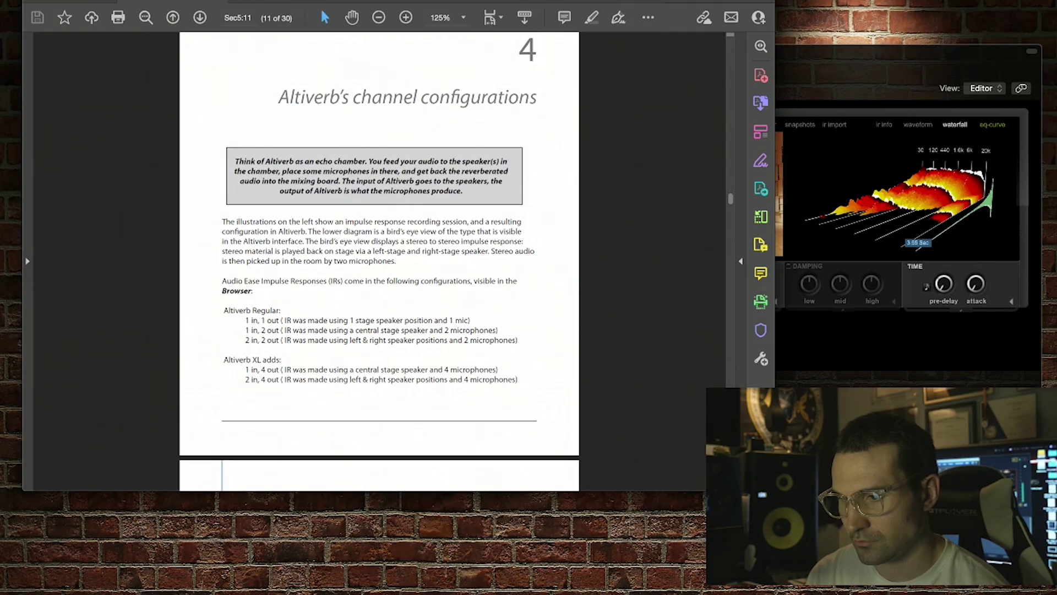
scroll(379, 259, "down", 3)
scroll(379, 259, "up", 3)
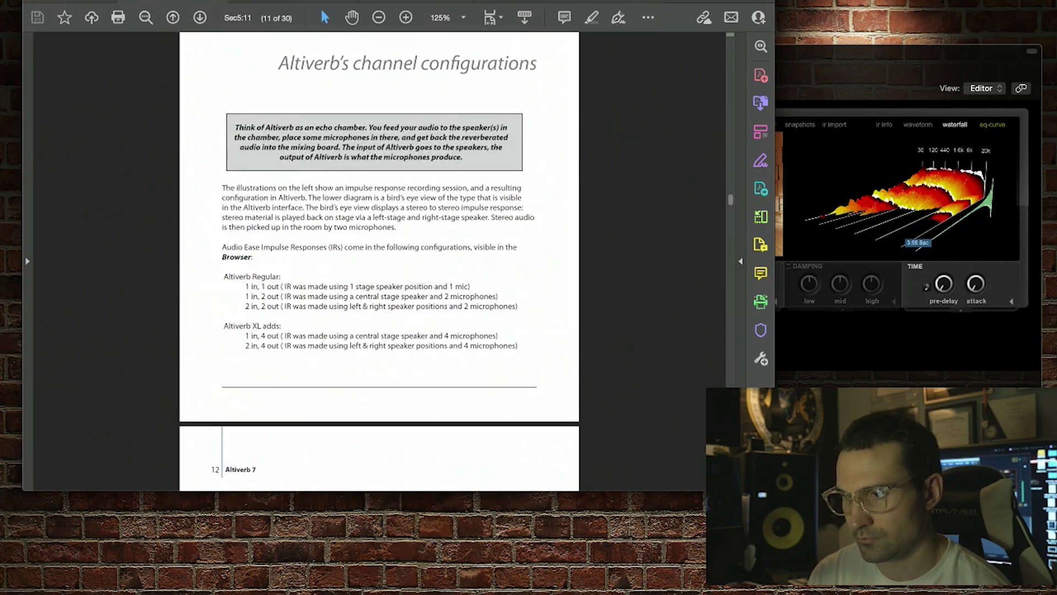
scroll(380, 259, "down", 8)
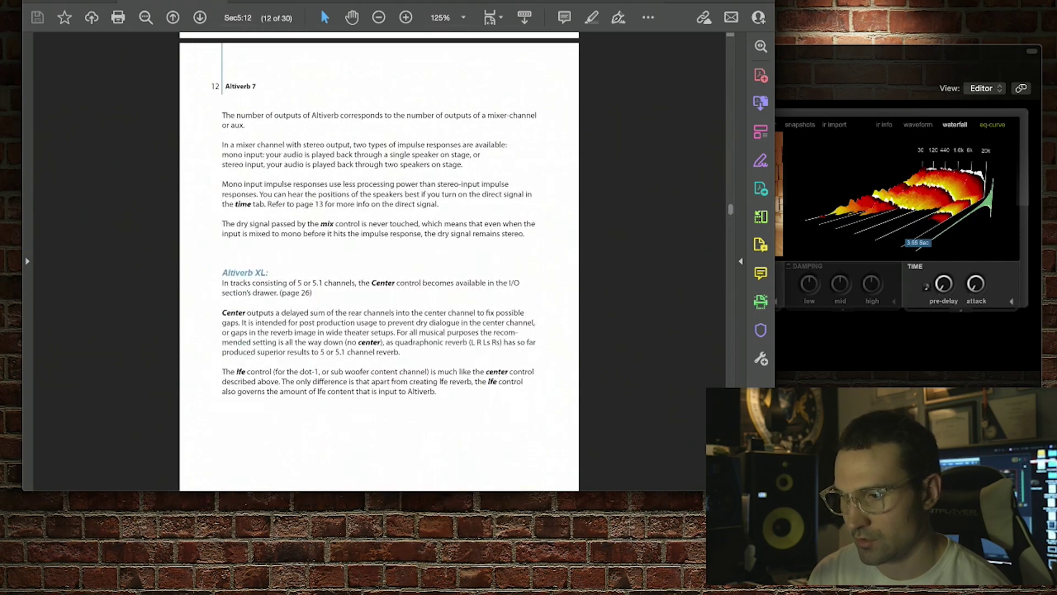
scroll(379, 259, "down", 12)
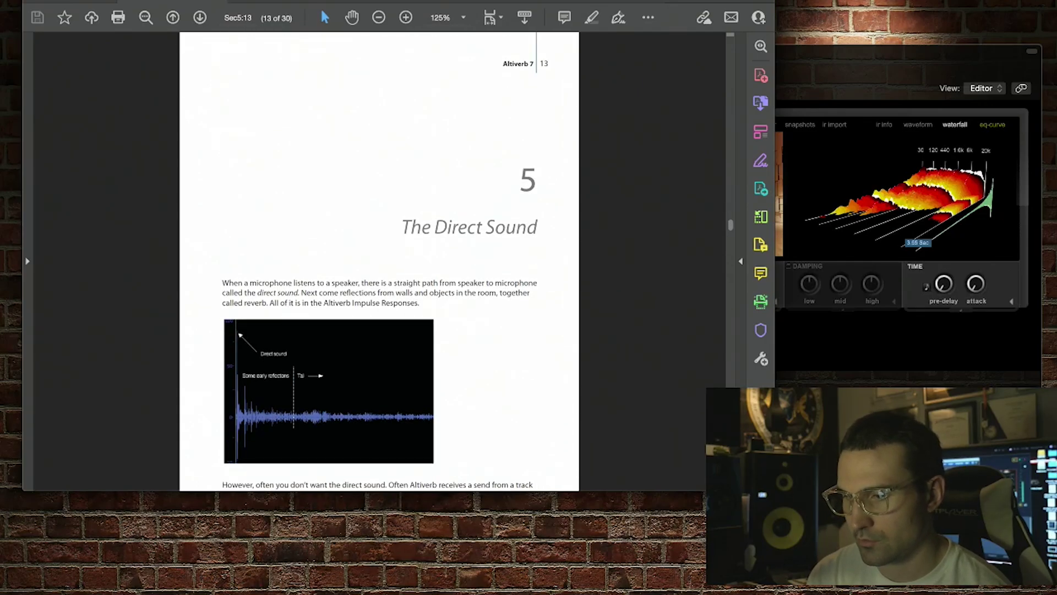
scroll(379, 259, "down", 12)
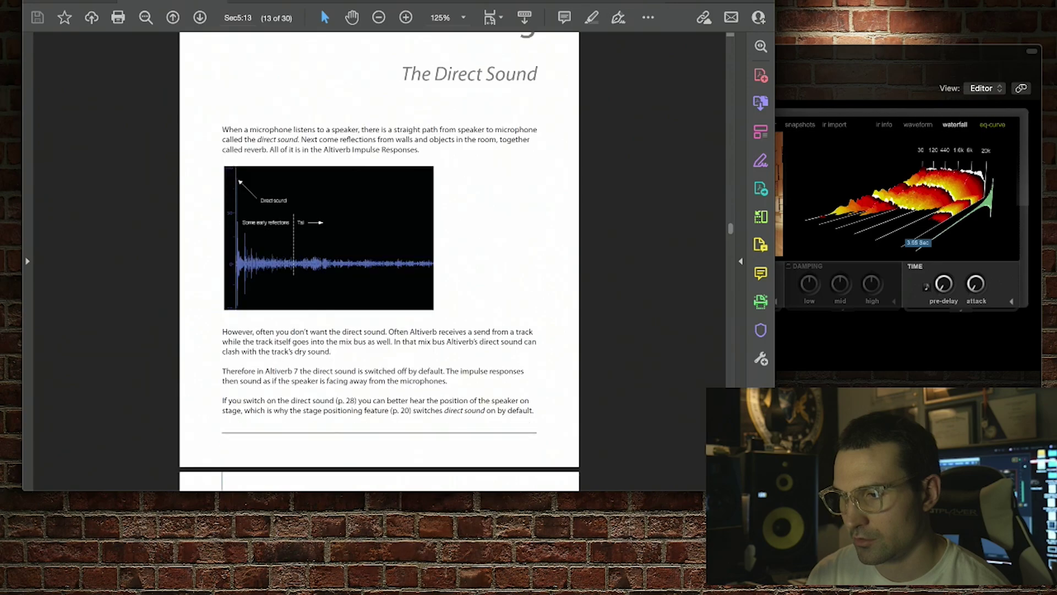
Examine the labelled interface overview on page 14 with its page references for each section
scroll(379, 259, "down", 2)
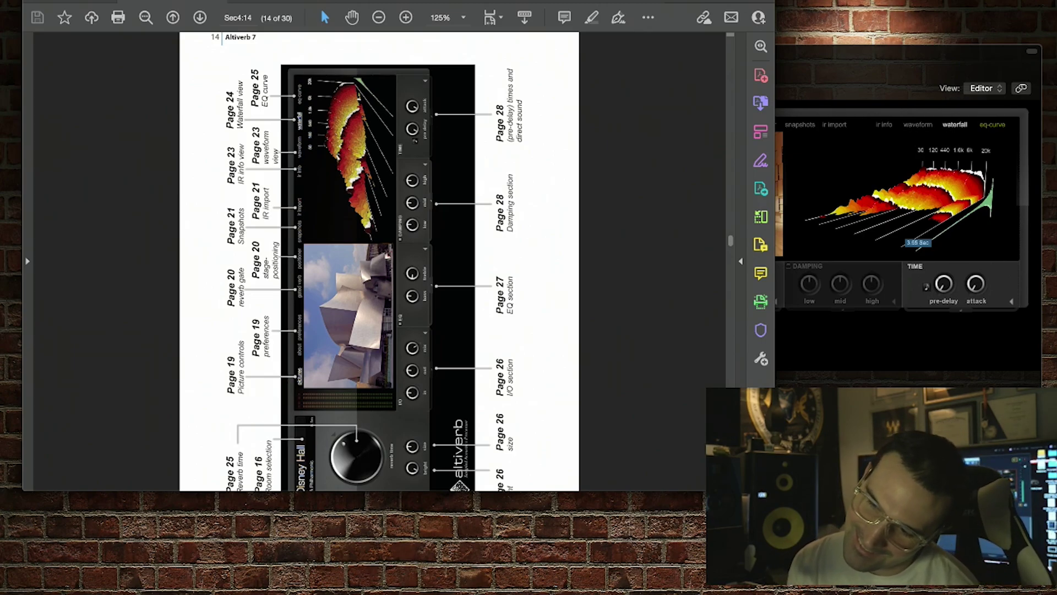
scroll(380, 259, "down", 2)
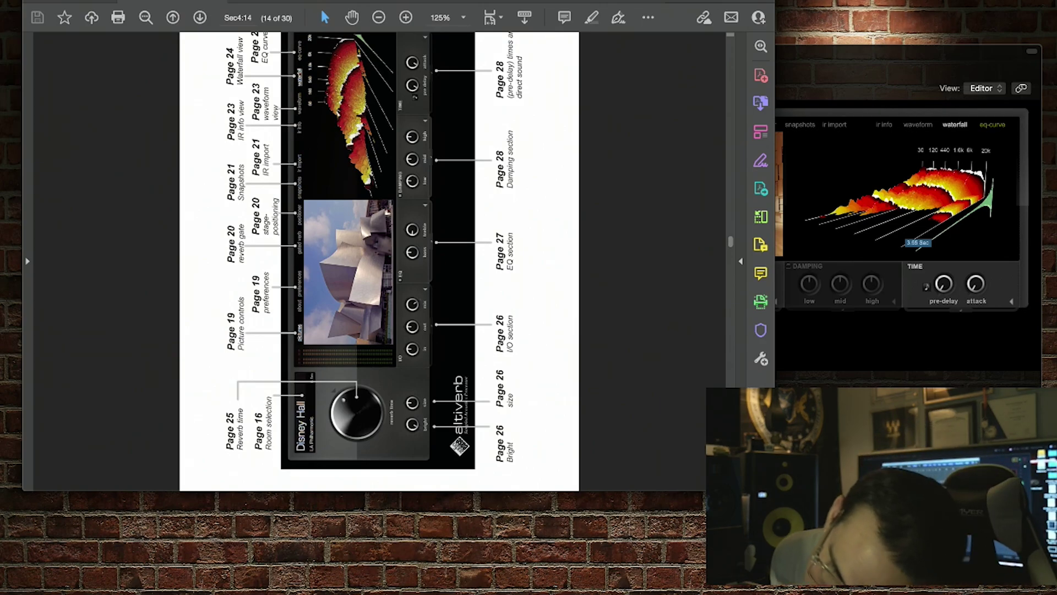
scroll(379, 259, "up", 2)
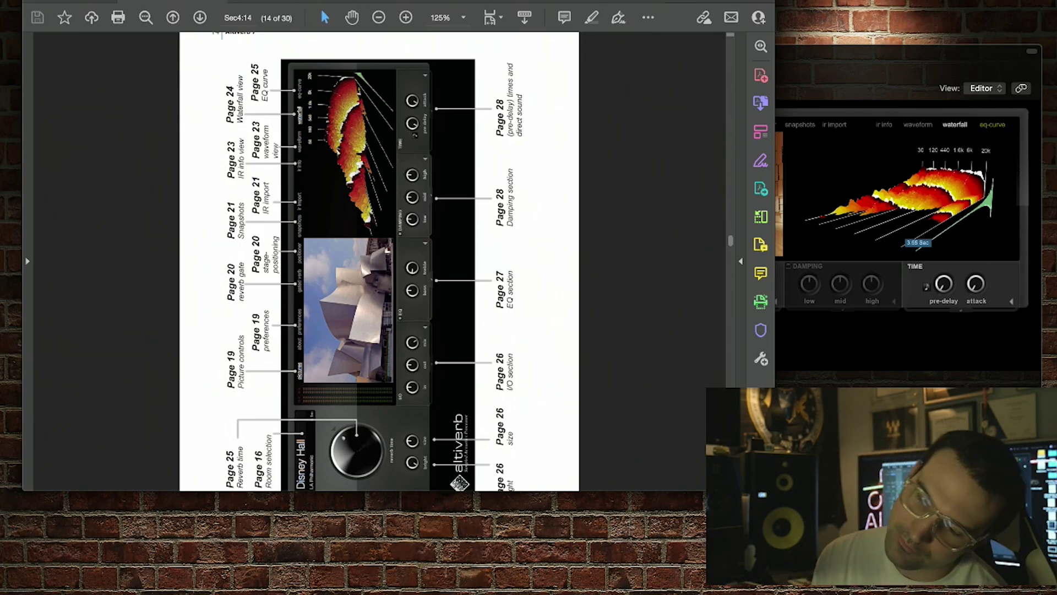
scroll(379, 261, "down", 2)
Read the start of the "Altiverb reference" chapter and the Browser pages on selecting impulse responses, through page 17
scroll(379, 261, "down", 10)
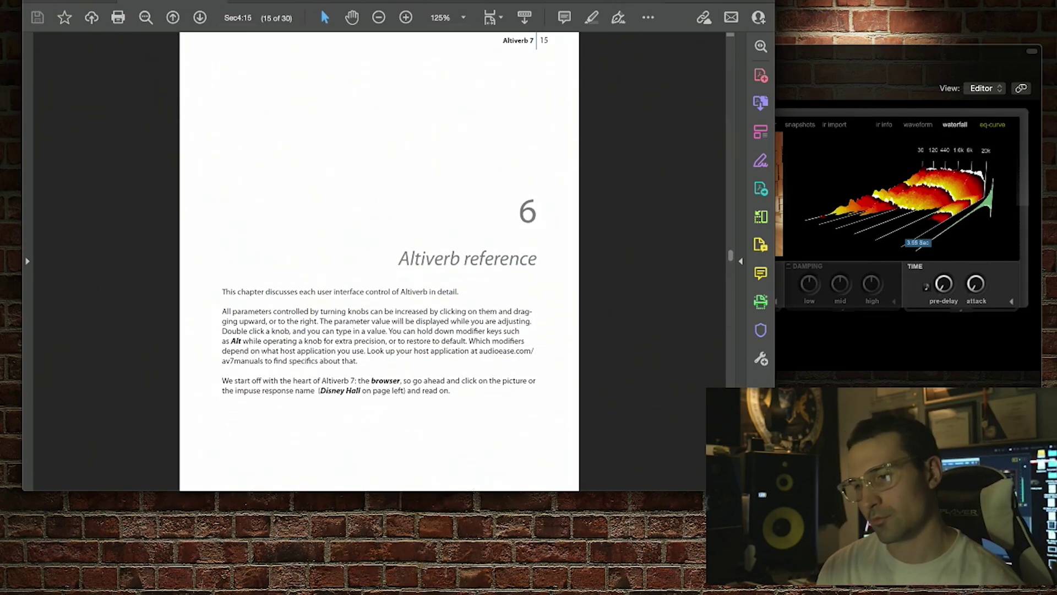
scroll(379, 262, "down", 10)
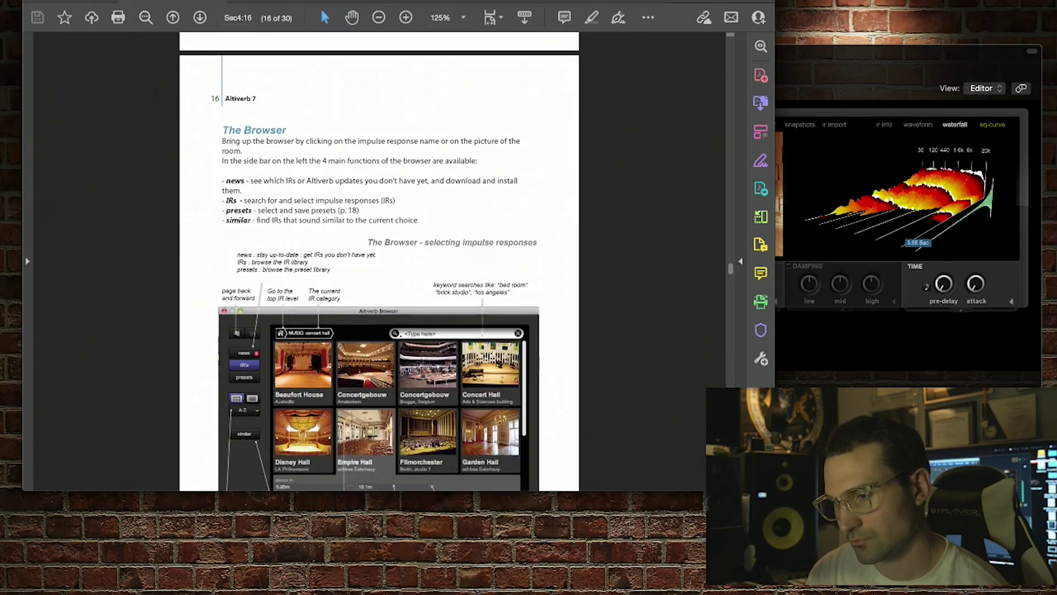
scroll(379, 262, "down", 5)
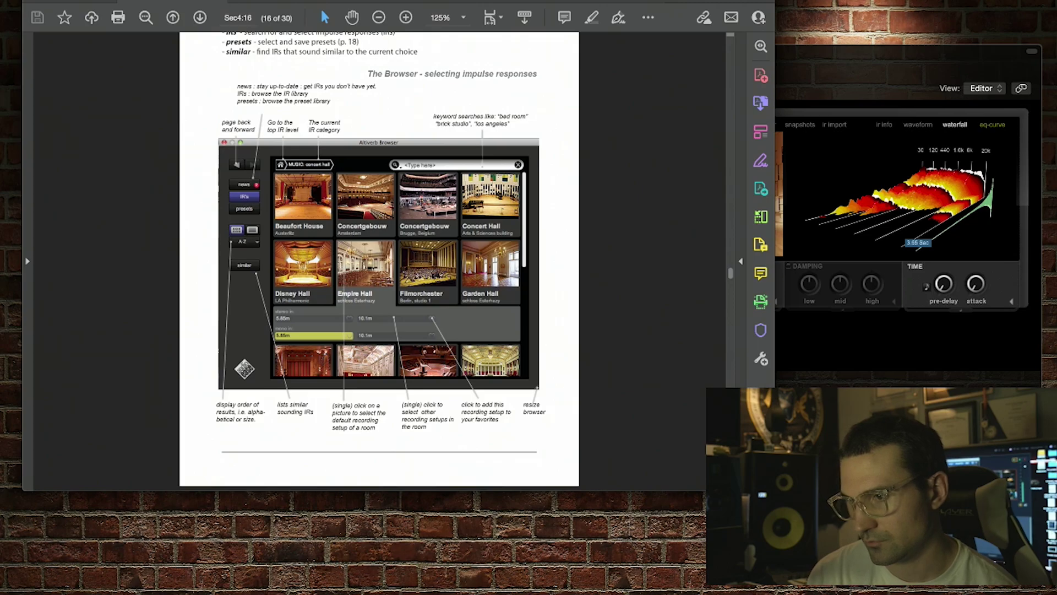
scroll(379, 258, "down", 6)
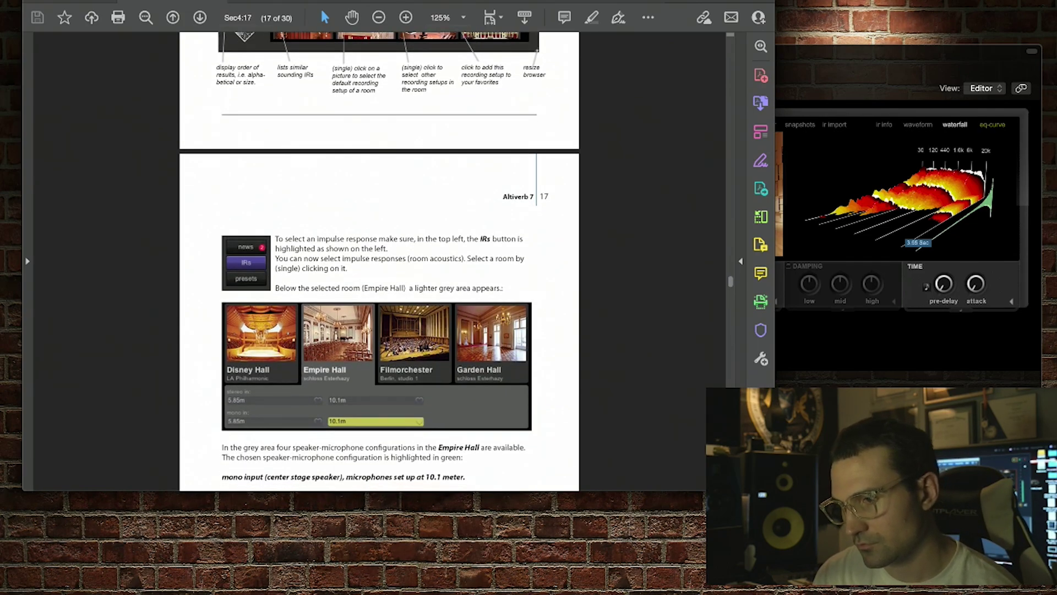
scroll(378, 258, "down", 4)
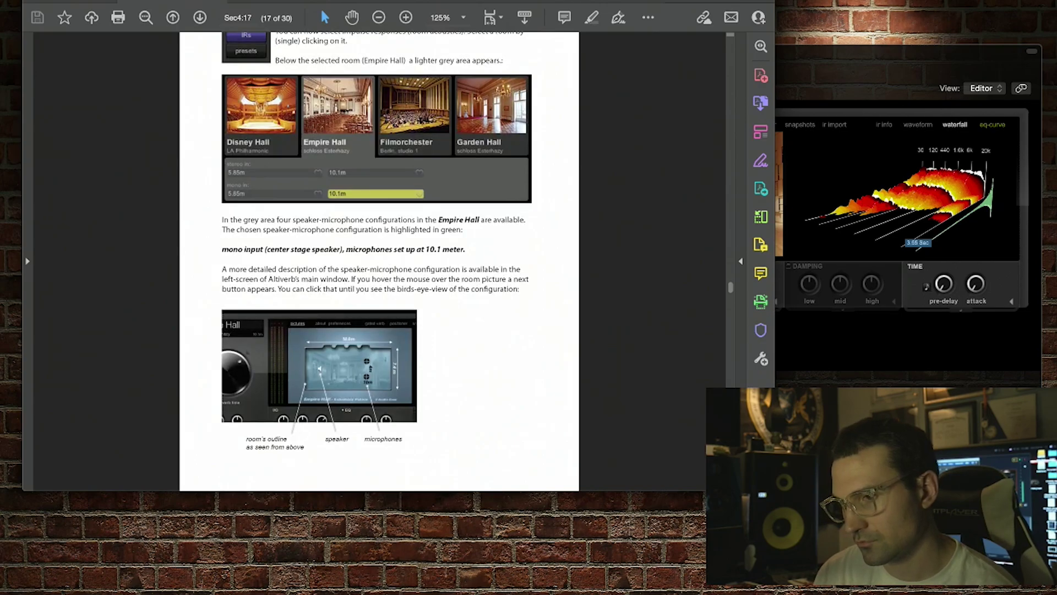
scroll(379, 259, "down", 6)
scroll(378, 258, "up", 5)
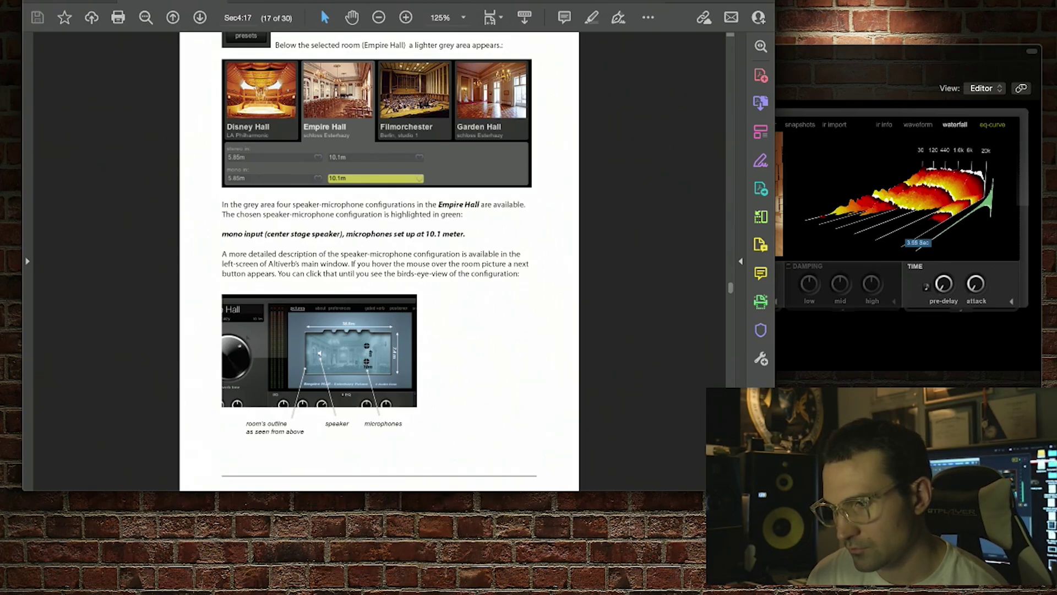
Read the reference sections from Browser presets, News and Similar through Pictures, About, Preferences and the Waterfall display
scroll(379, 261, "down", 10)
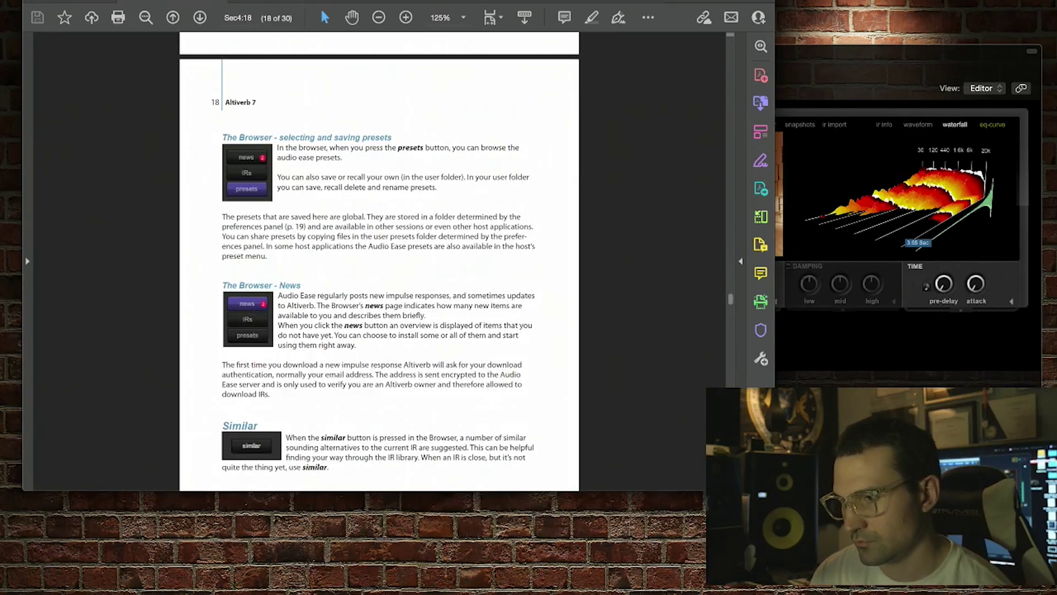
scroll(379, 261, "down", 5)
scroll(378, 262, "down", 6)
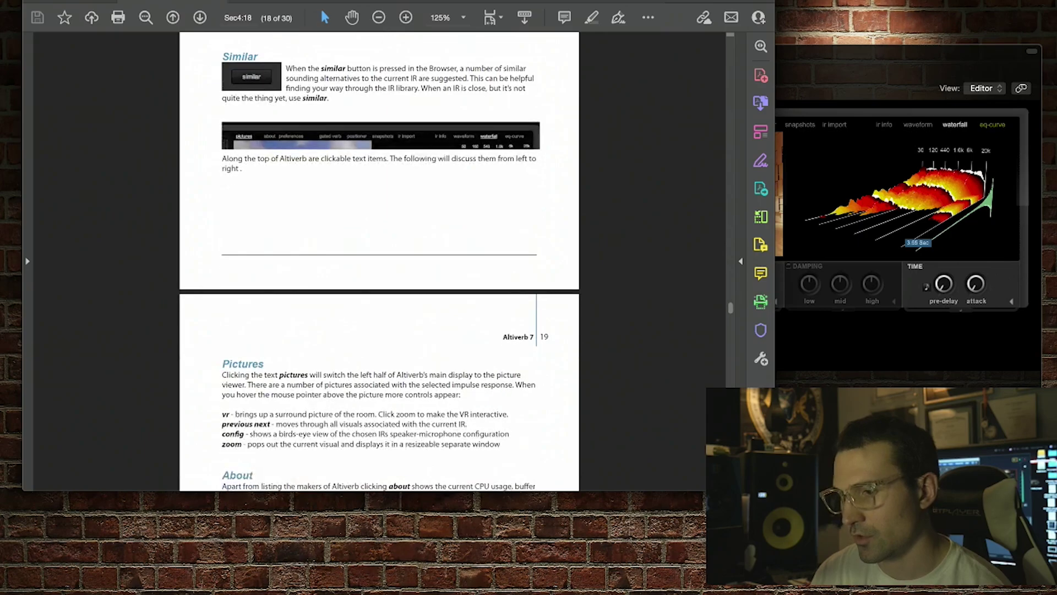
scroll(378, 262, "down", 6)
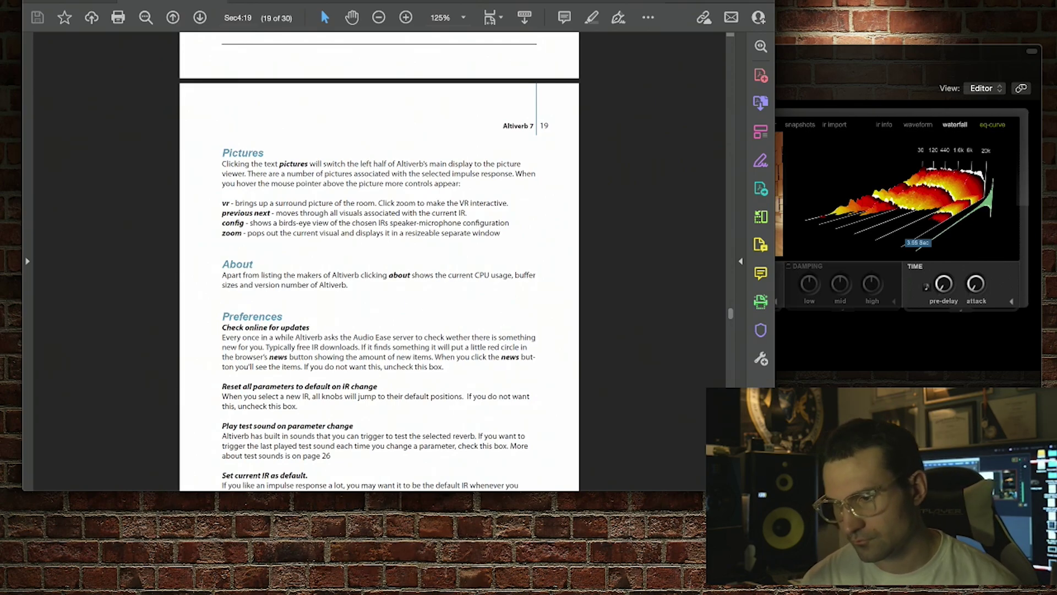
scroll(379, 259, "down", 5)
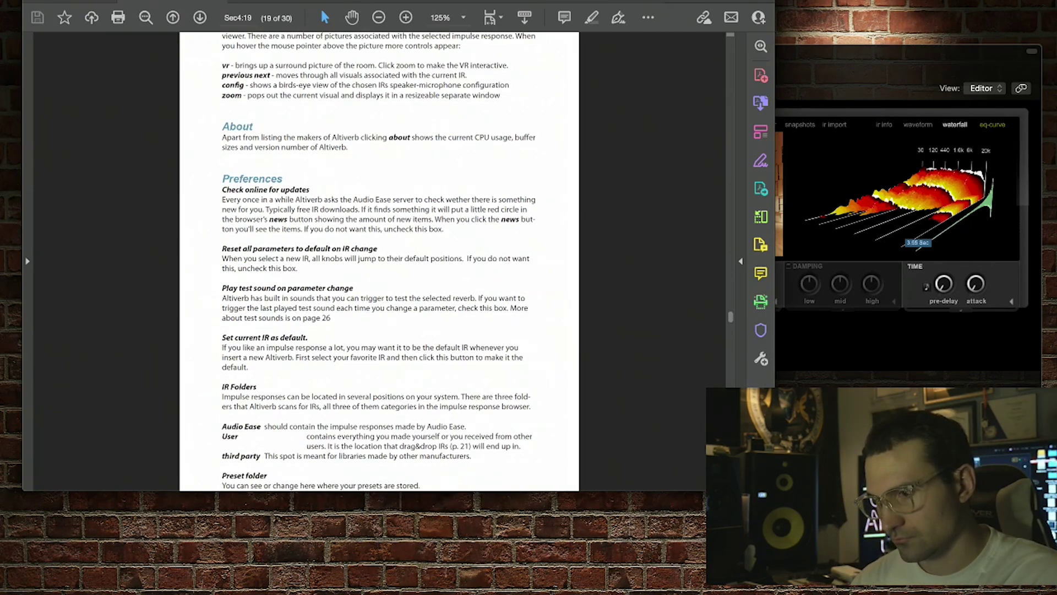
scroll(379, 259, "down", 20)
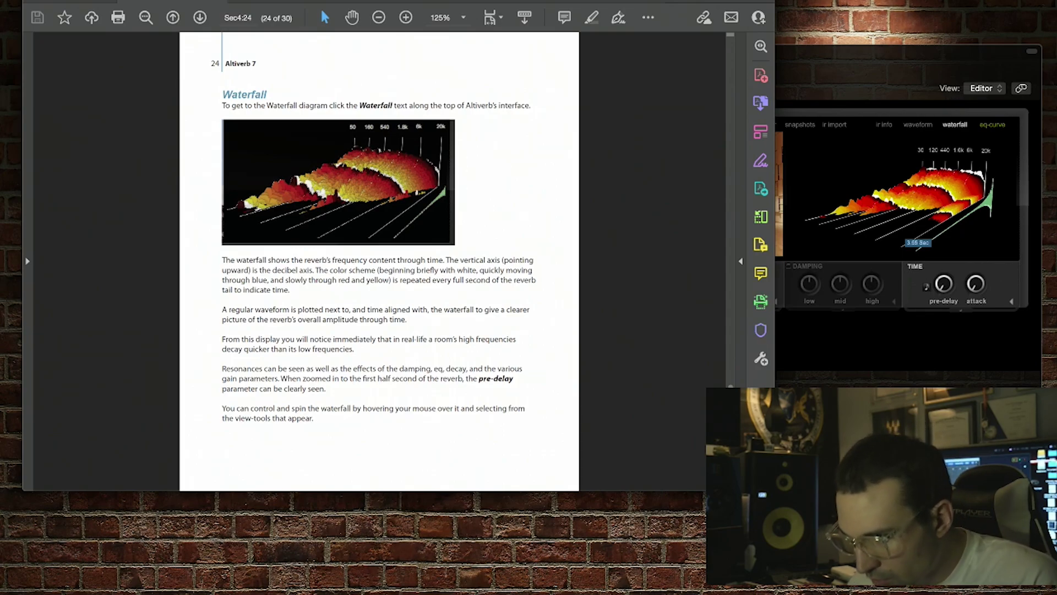
scroll(379, 259, "down", 20)
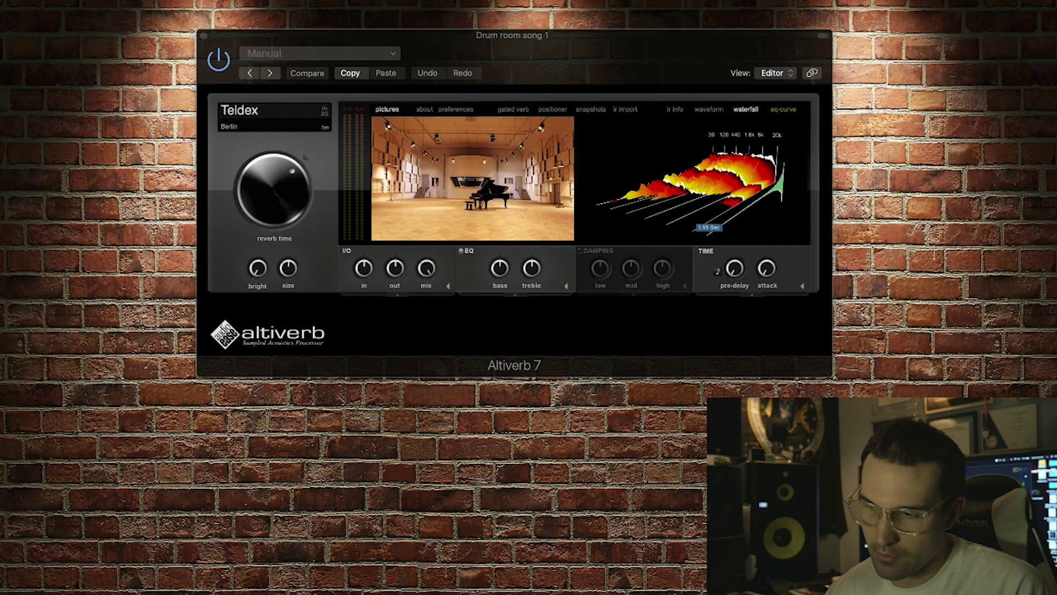
In the Altiverb 7 plug-in, expand the EQ and I/O drawers to inspect their extra controls and collapse them again
left_click(565, 286)
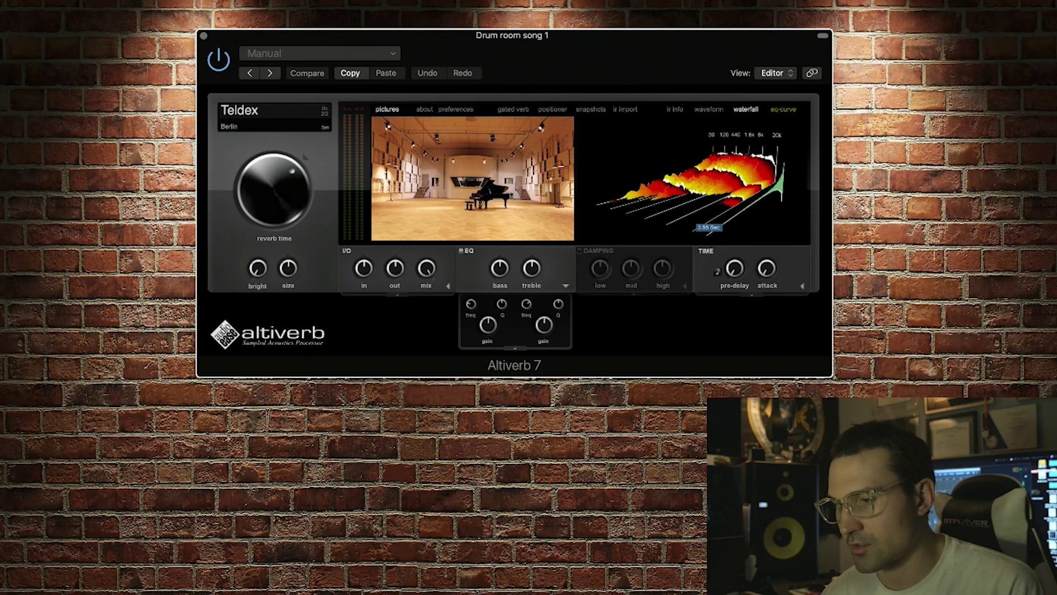
left_click(447, 286)
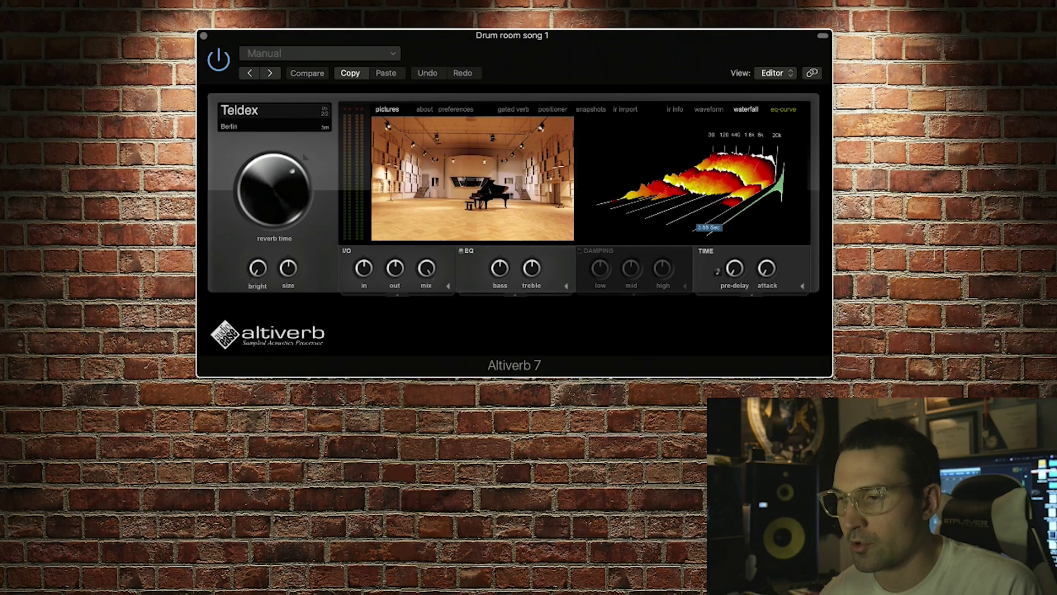
left_click(448, 285)
View the plug-in's about, preferences, gated verb and positioner pages one after another
left_click(425, 109)
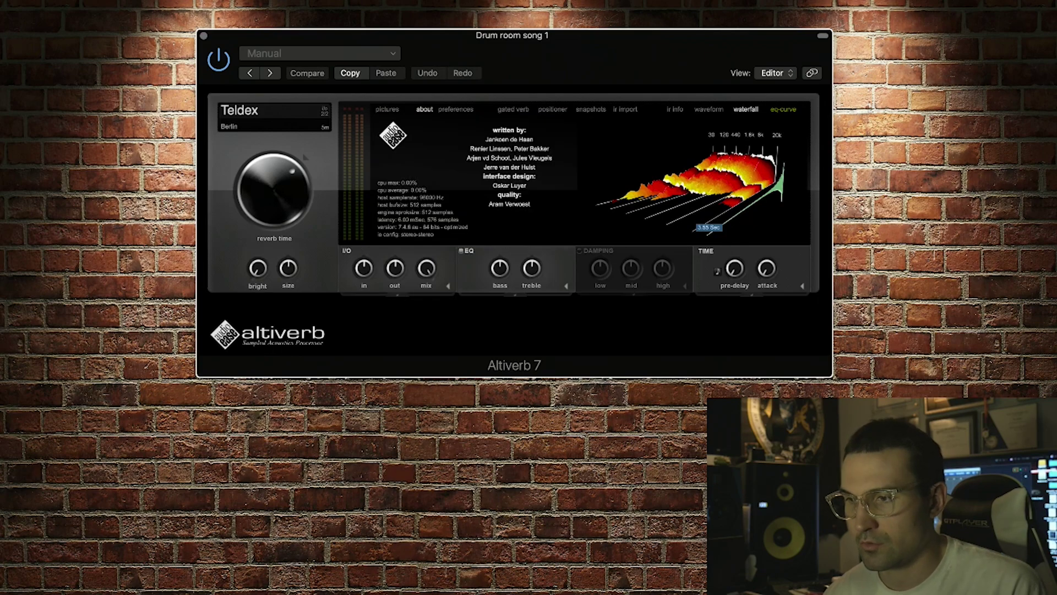
left_click(455, 109)
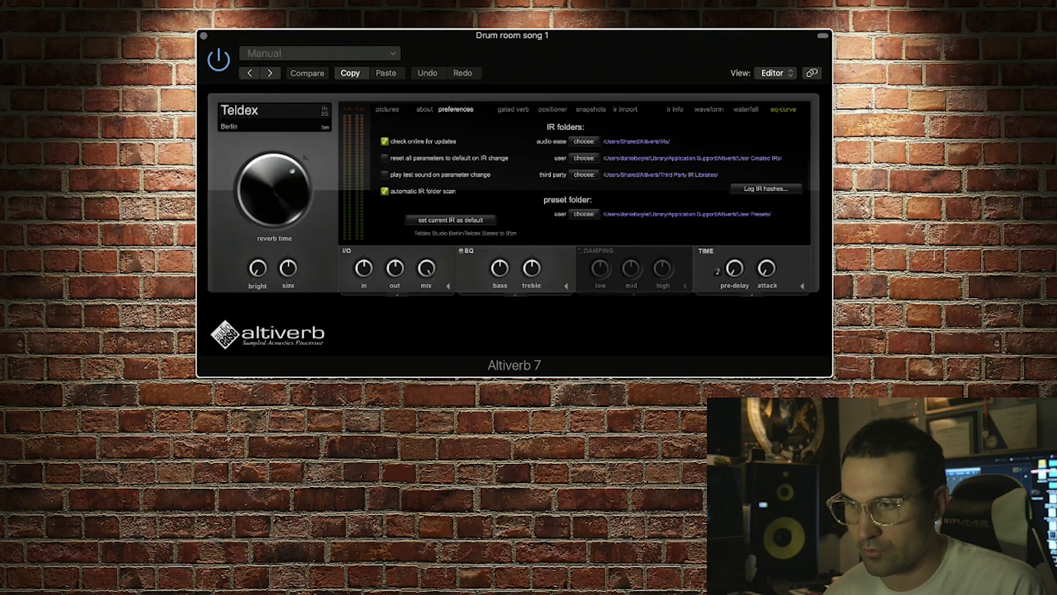
left_click(514, 109)
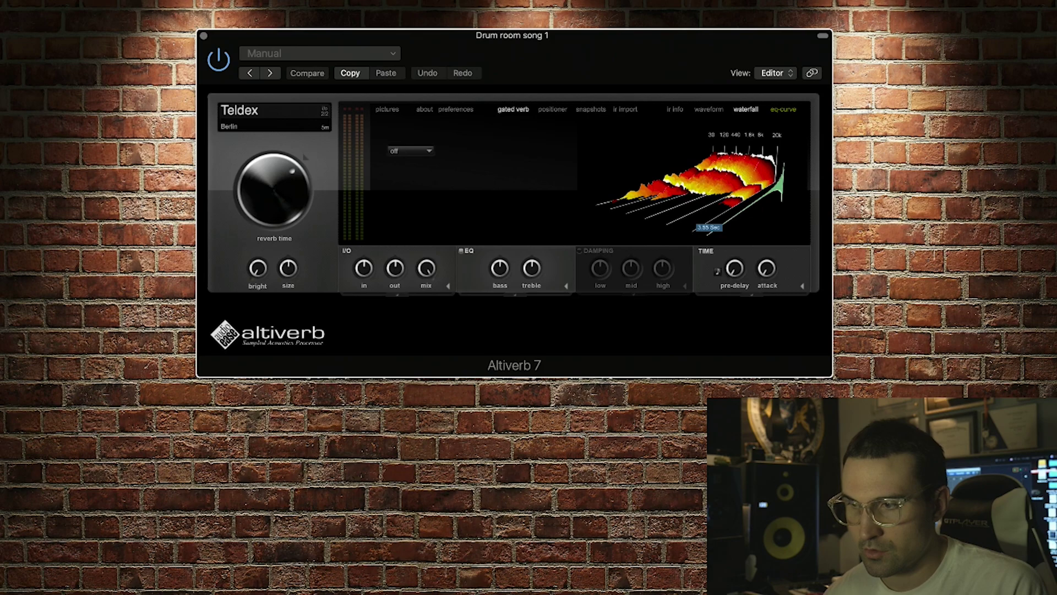
left_click(552, 109)
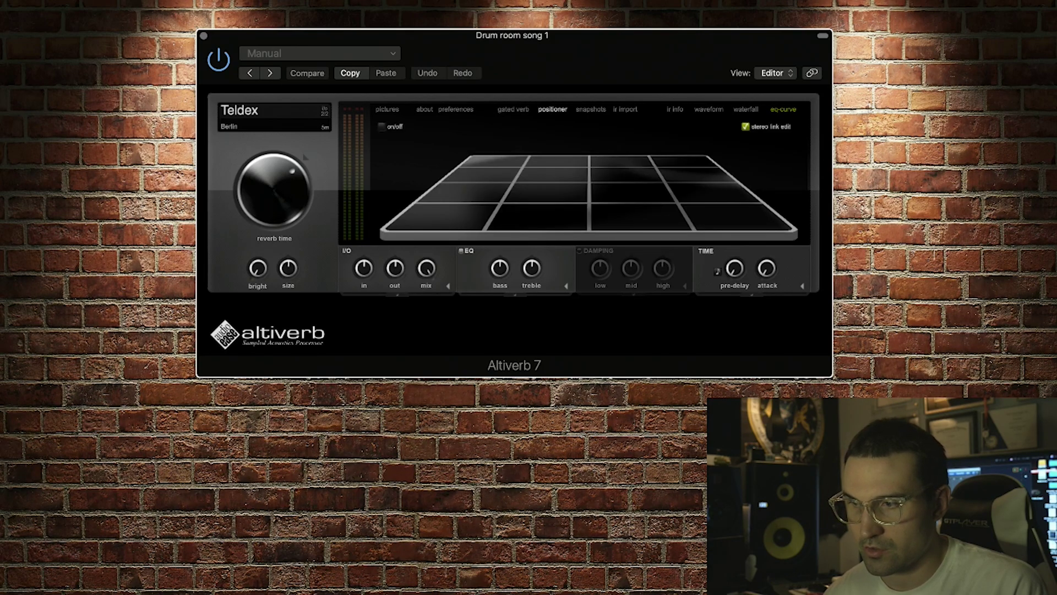
View the snapshots and IR import pages of the plug-in, finishing on the Teldex room picture
left_click(591, 109)
left_click(625, 109)
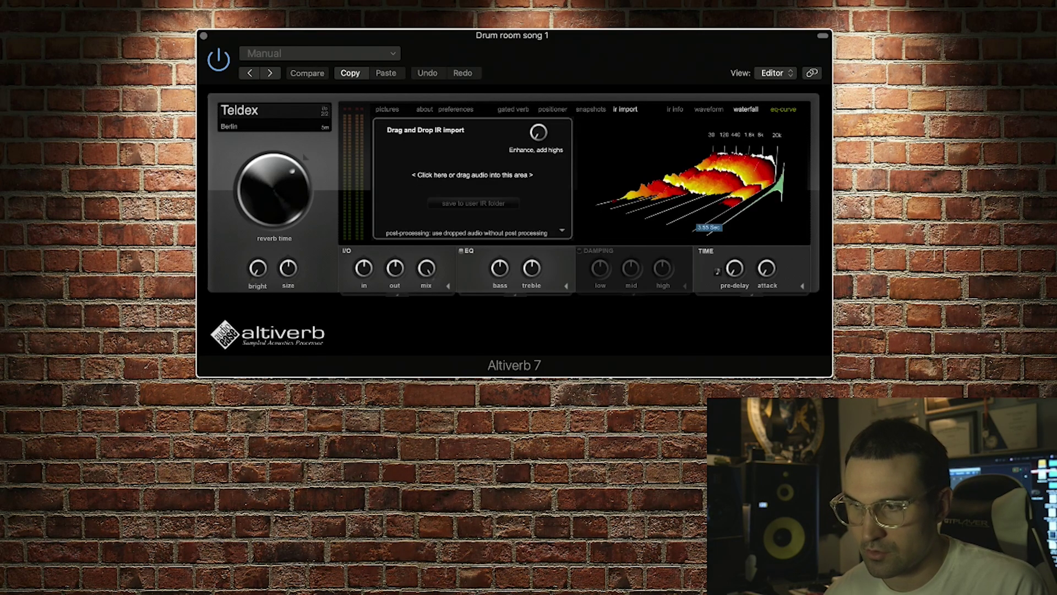
left_click(387, 109)
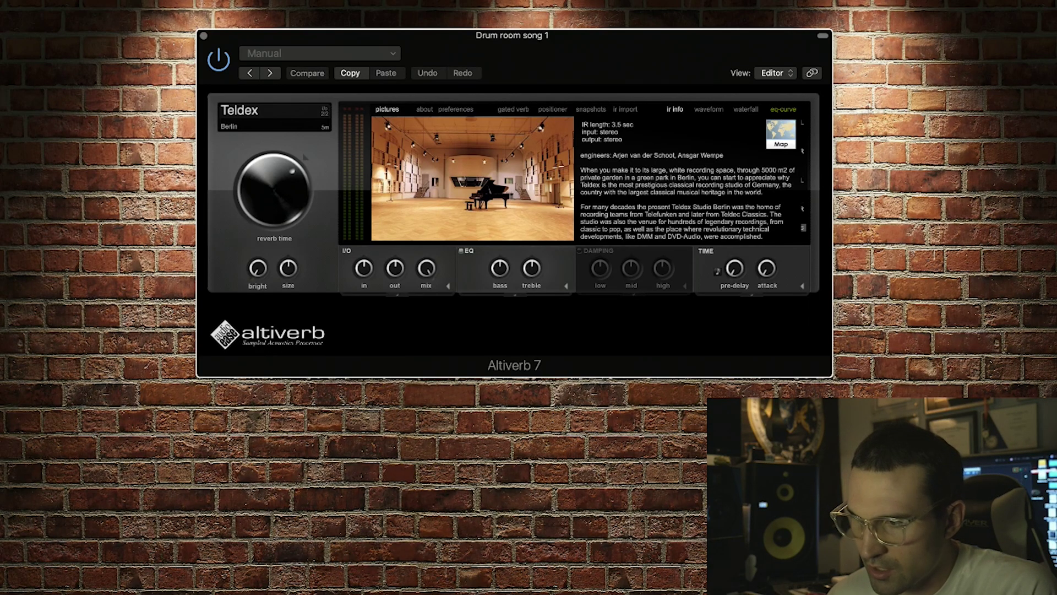
View the waveform, waterfall and EQ curve displays of the Teldex impulse response, finishing on the waterfall
left_click(708, 109)
left_click(746, 110)
left_click(783, 109)
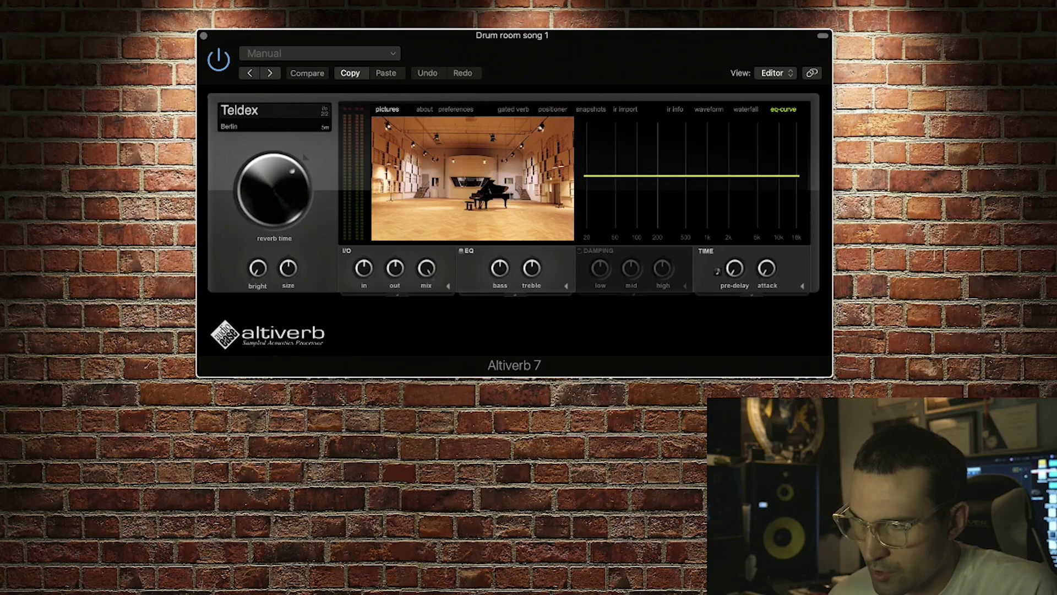
left_click(746, 110)
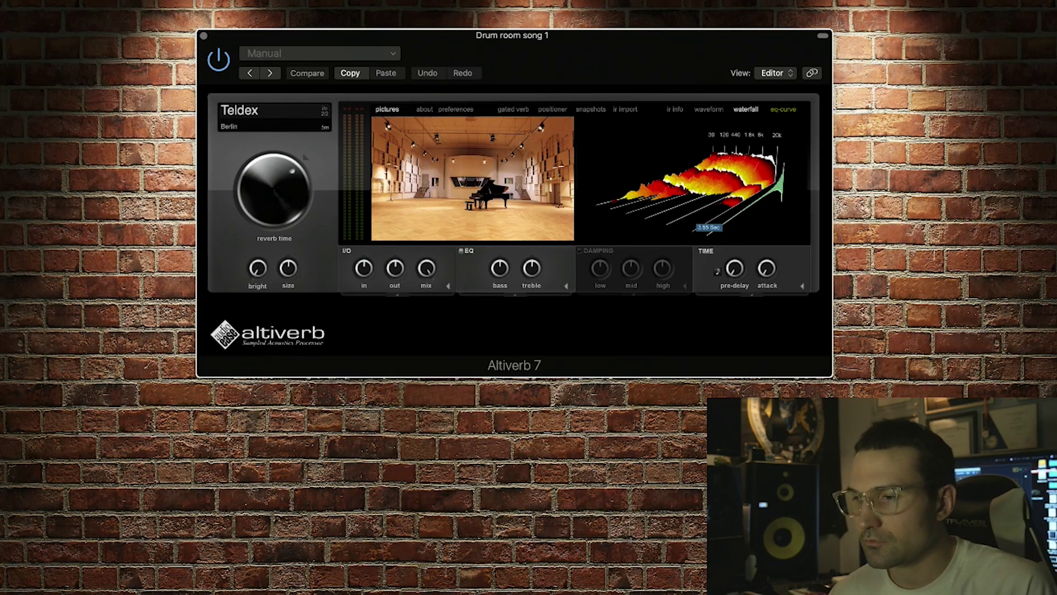
Revisit the about and preferences pages and return to the Teldex room picture
left_click(425, 109)
left_click(456, 109)
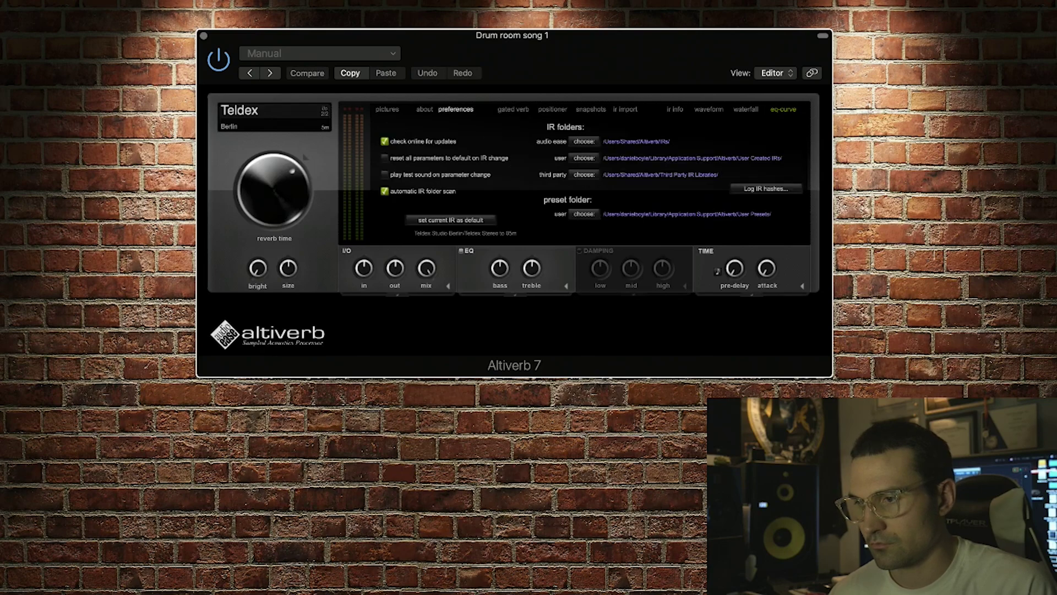
left_click(387, 109)
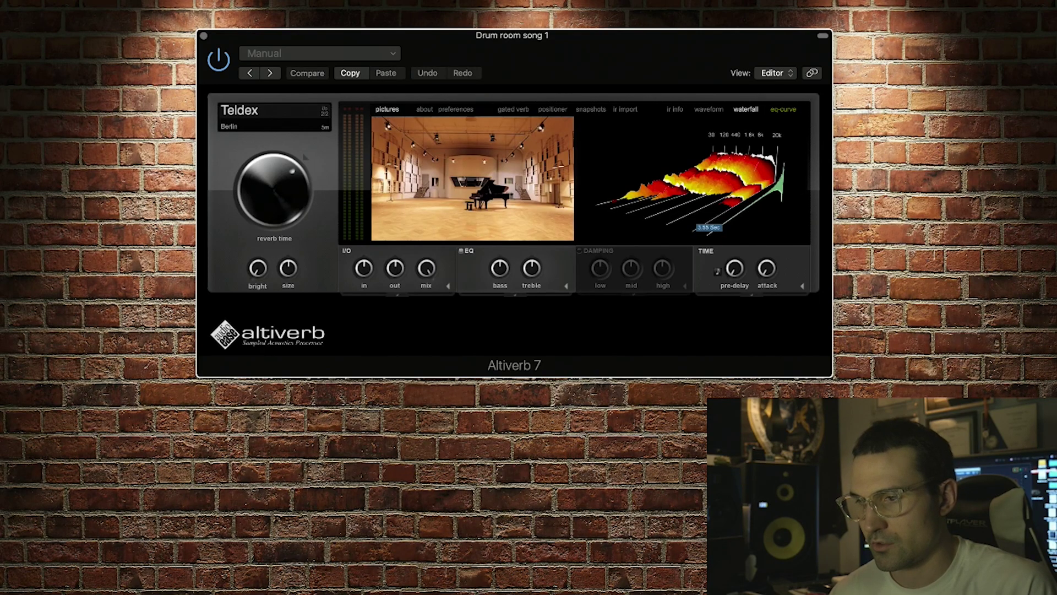
Open the IR browser, show its impulse response categories, and reposition the browser and plug-in windows
left_click(270, 117)
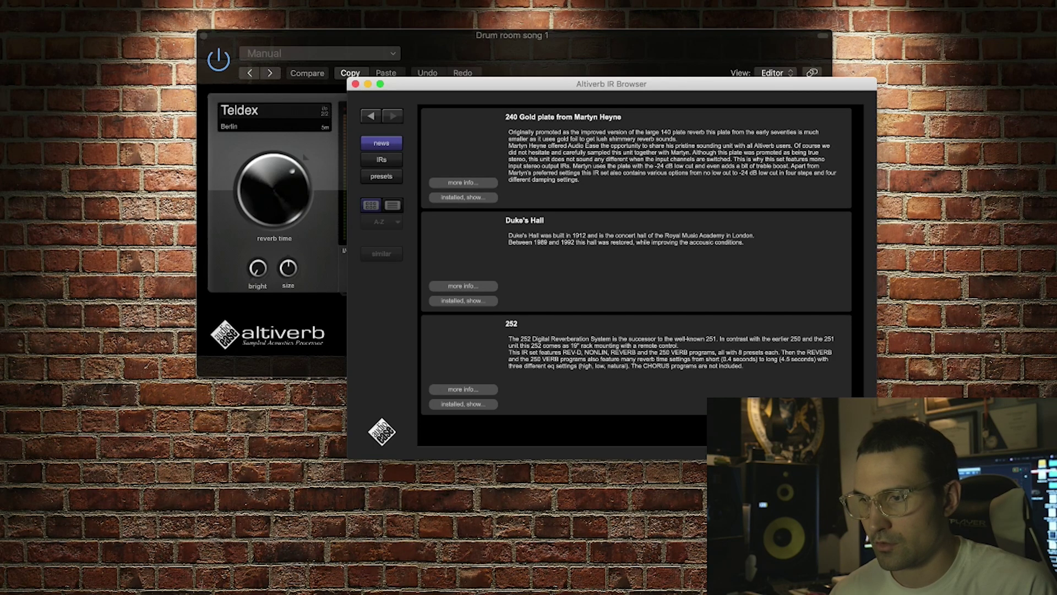
left_click(381, 159)
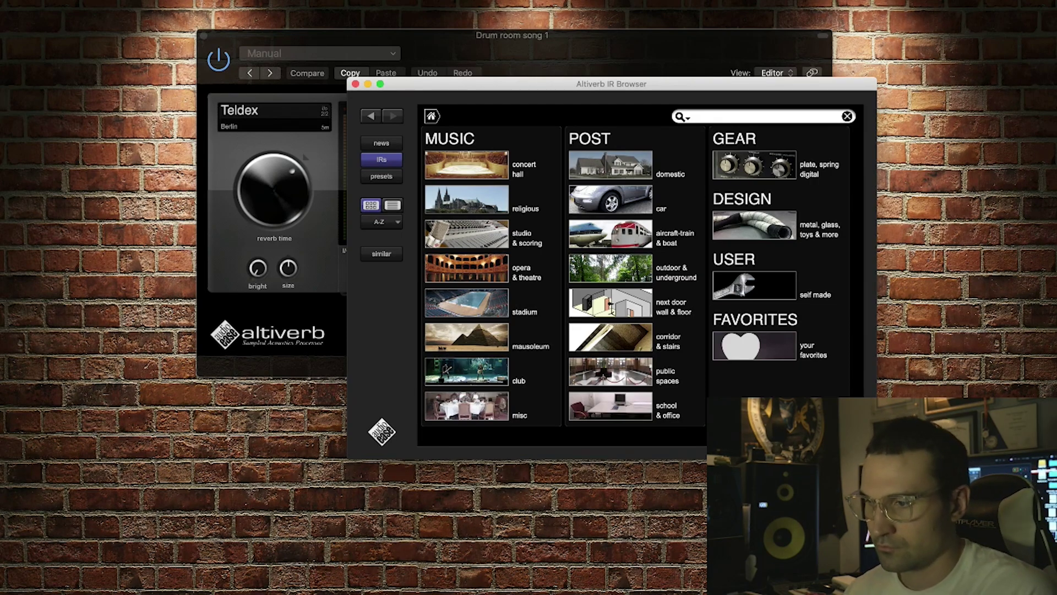
left_click_drag(611, 84, 349, 76)
left_click(511, 35)
left_click_drag(512, 35, 458, 29)
left_click(121, 331)
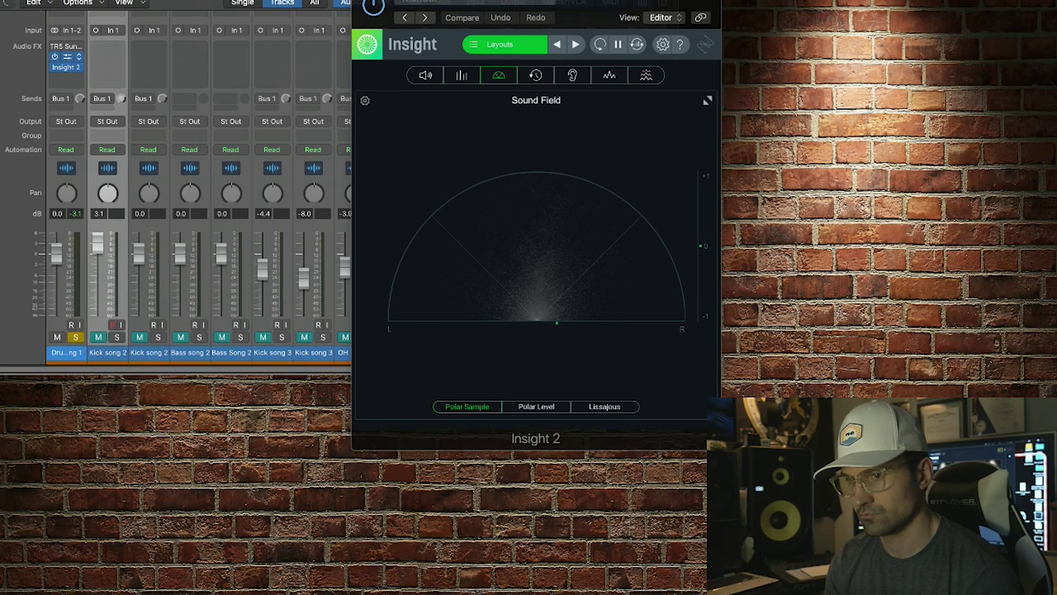
Open Altiverb 7 from the drum room channel, place its window over the mixer, and start playback
left_click(67, 56)
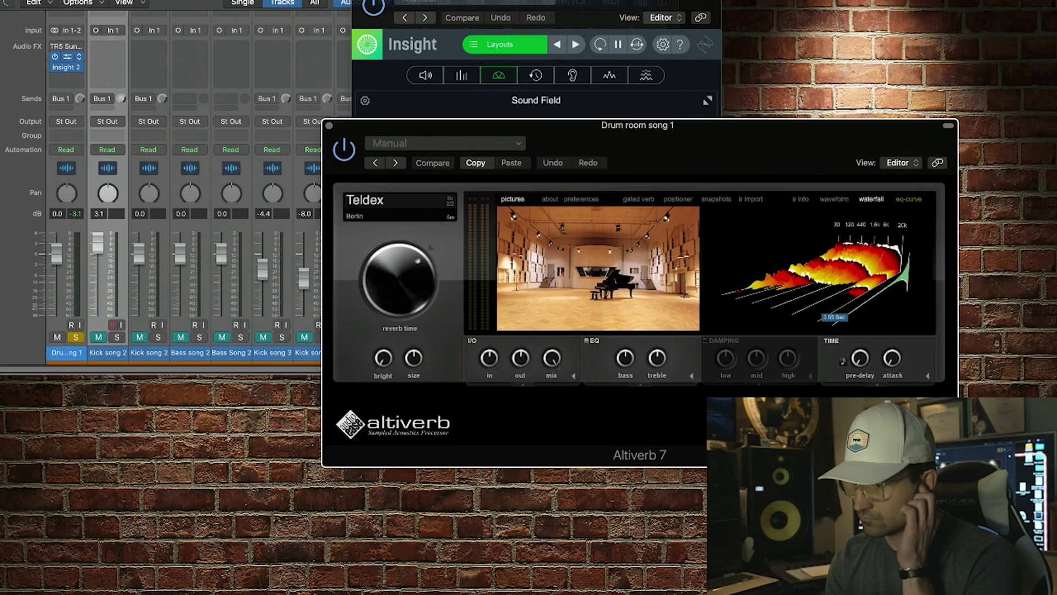
left_click_drag(551, 125, 207, 138)
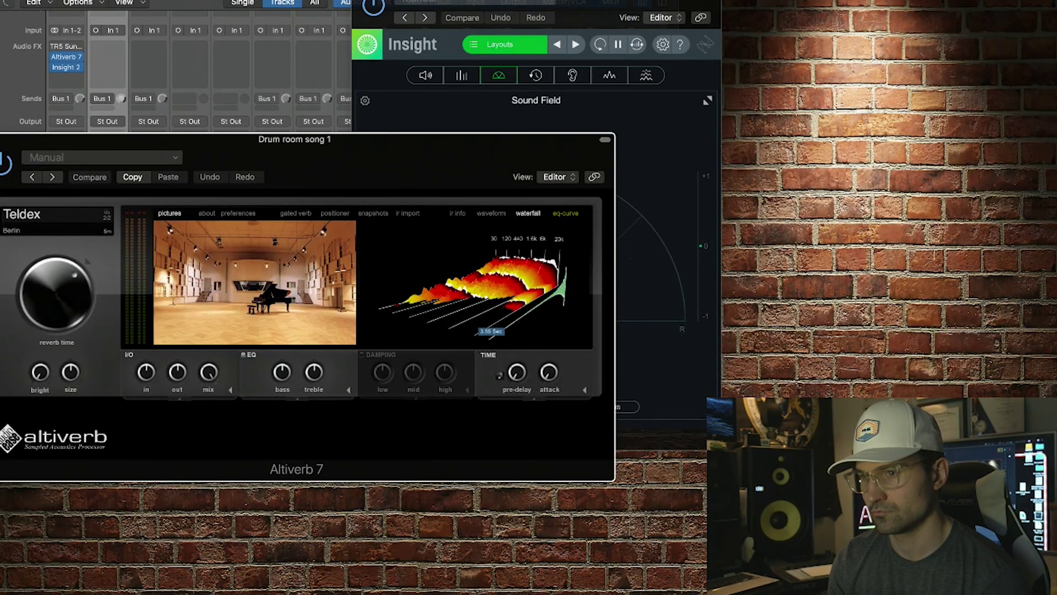
left_click_drag(208, 139, 208, 108)
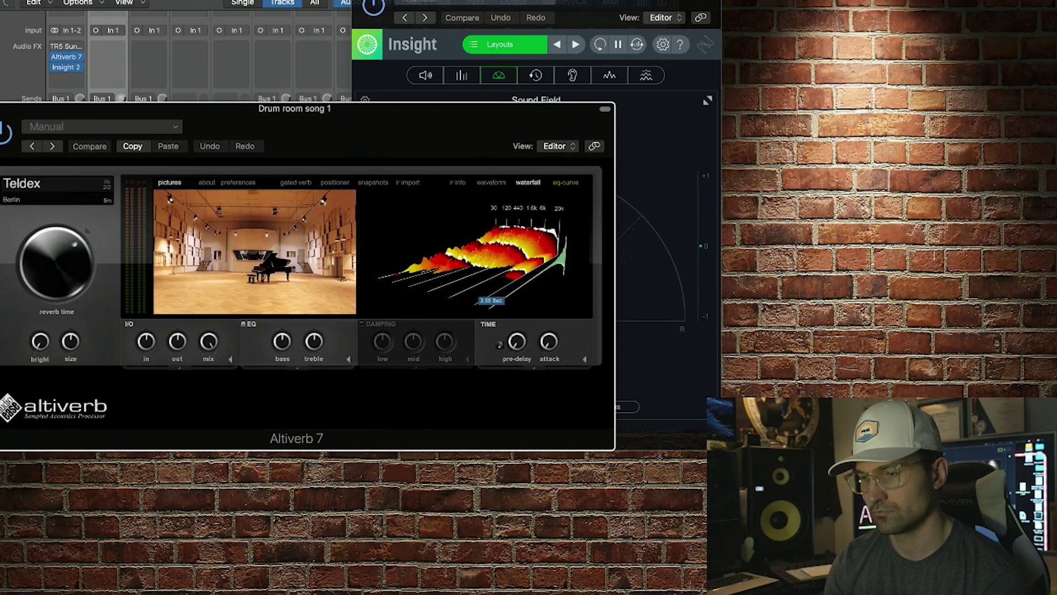
key("space")
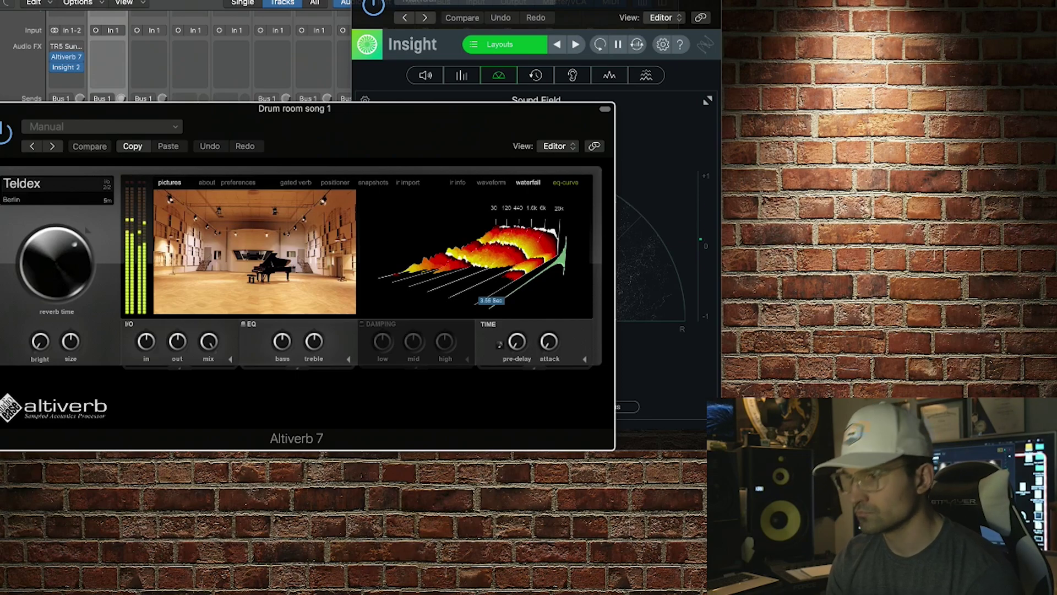
Check the drum room's stereo spread in the Insight Sound Field and try out Altiverb's input level
left_click(667, 363)
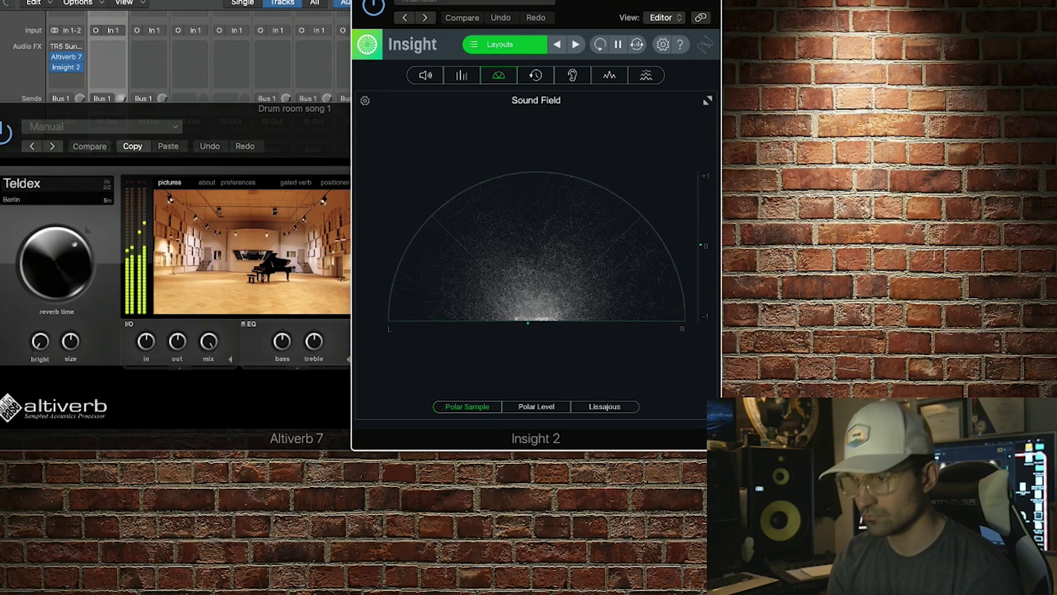
left_click(297, 119)
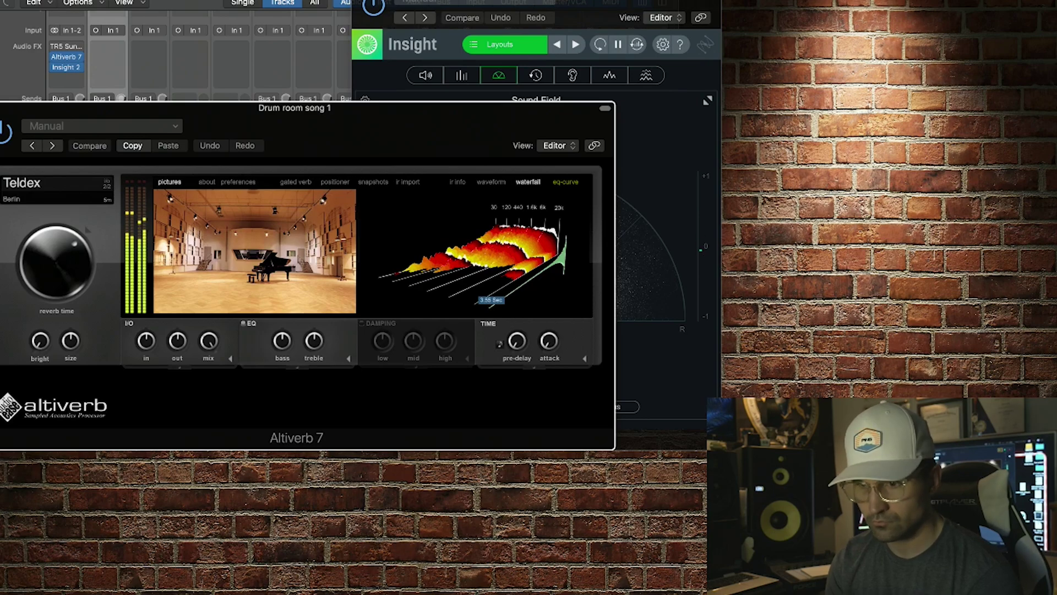
left_click_drag(146, 341, 209, 323)
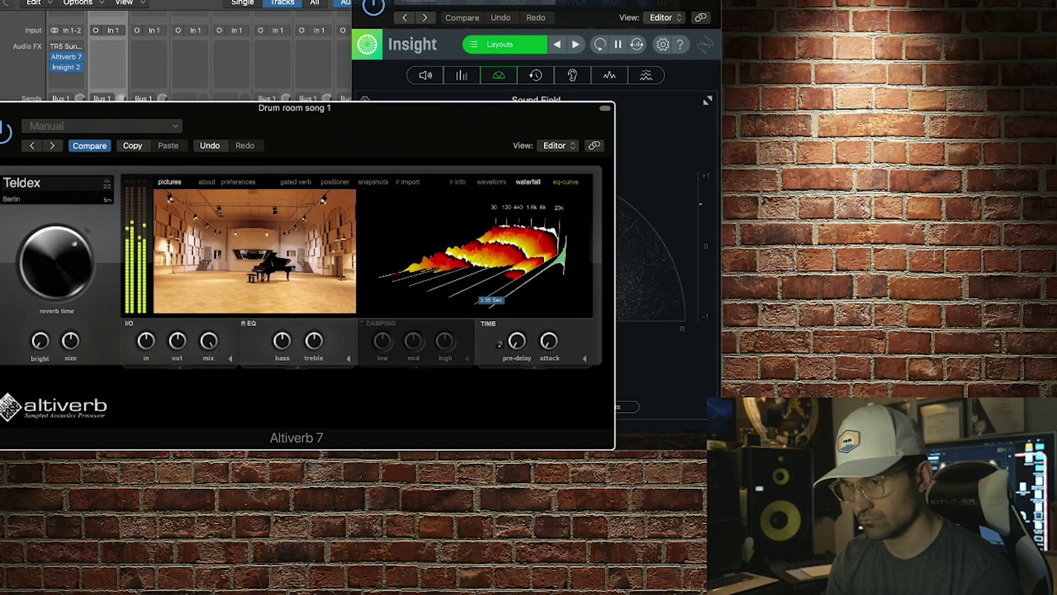
Expand the TIME, EQ and I/O drawers one after another to inspect their extra controls, collapsing each again
left_click(584, 358)
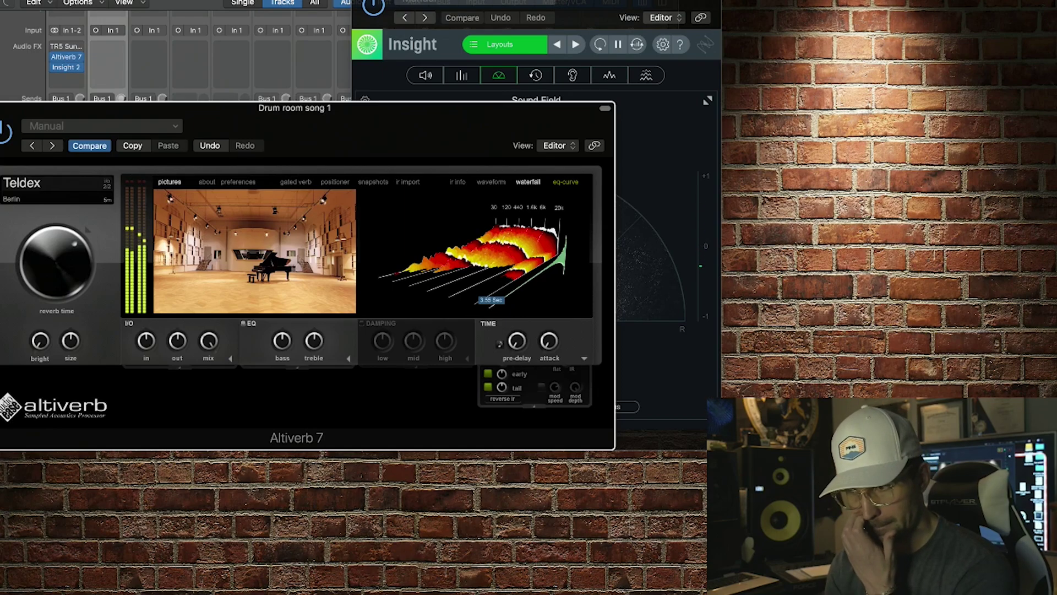
left_click(584, 358)
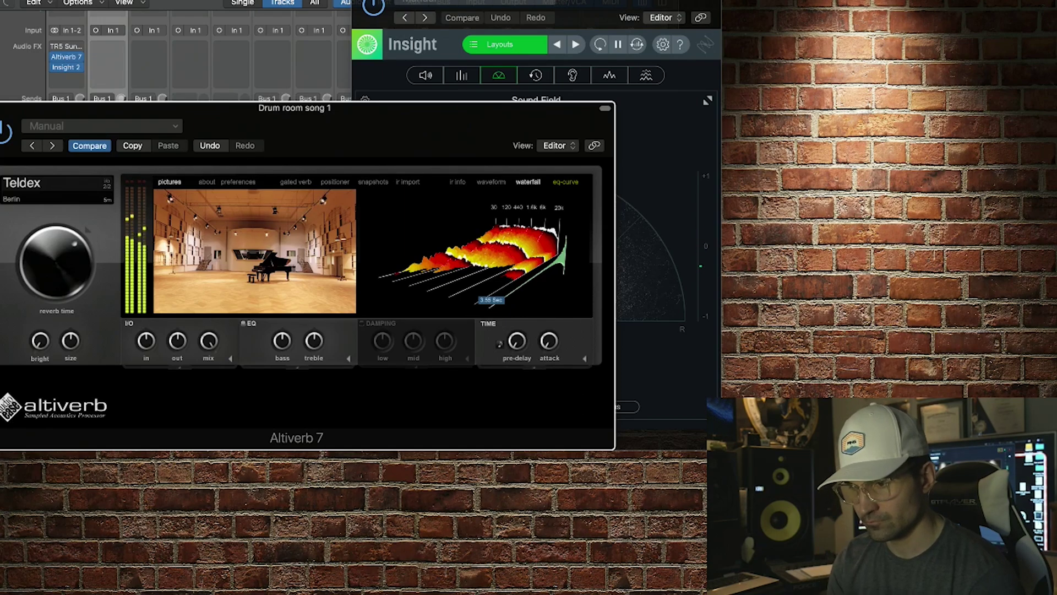
left_click(348, 358)
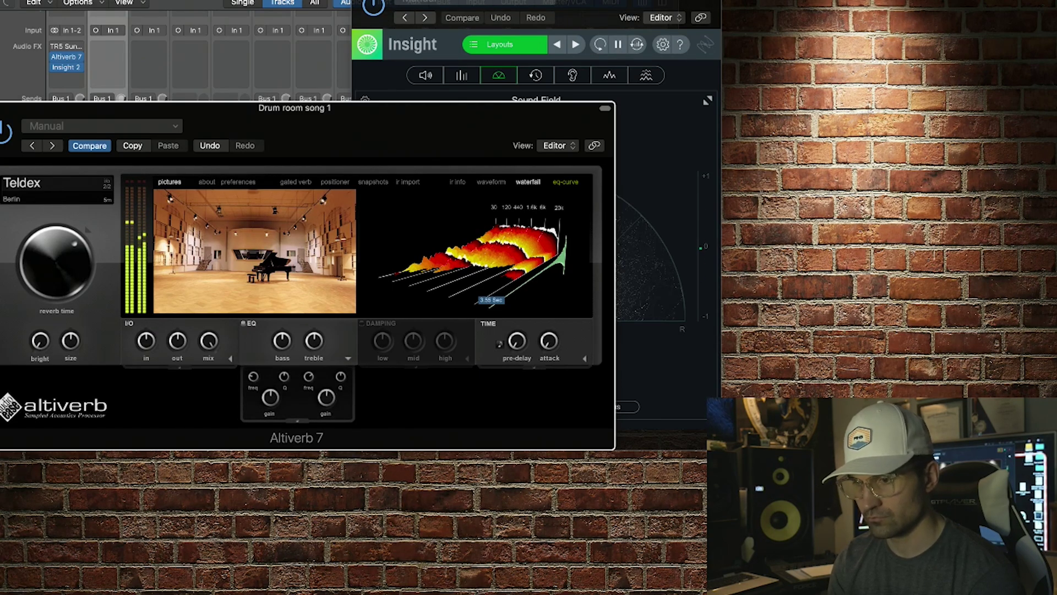
left_click(348, 358)
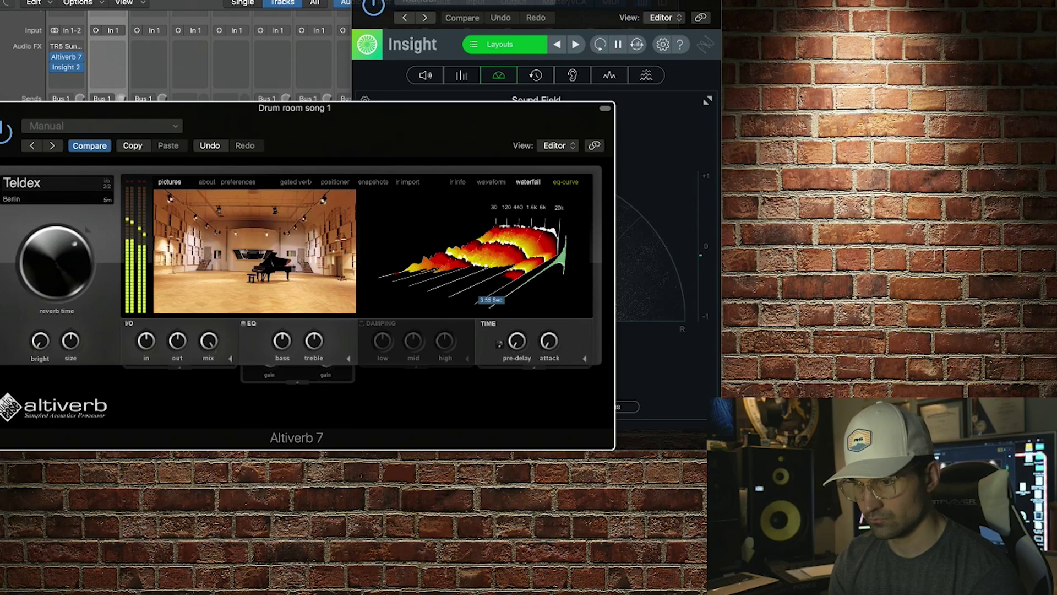
left_click(230, 358)
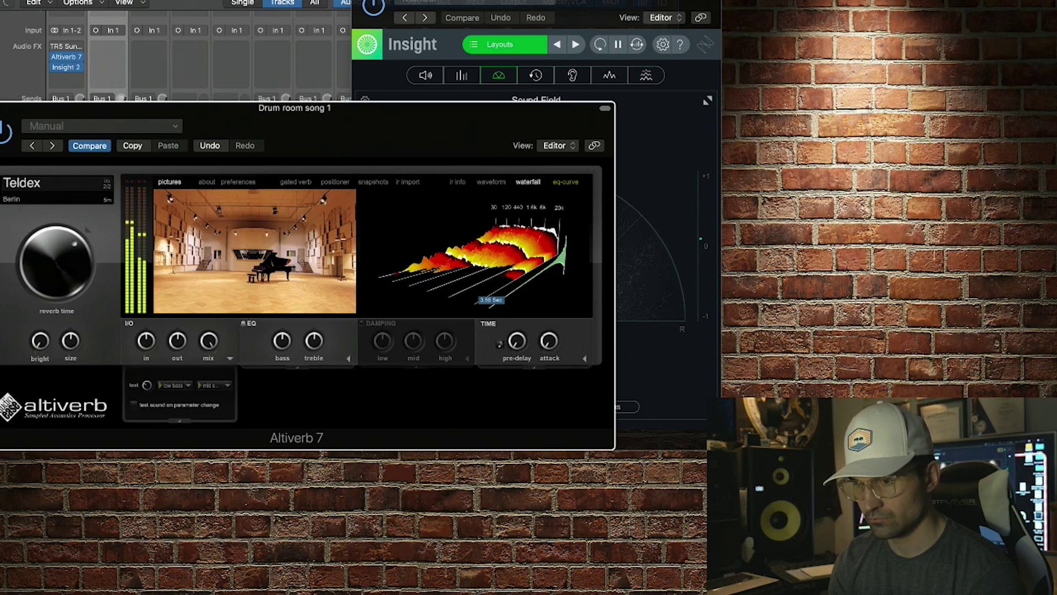
left_click(231, 358)
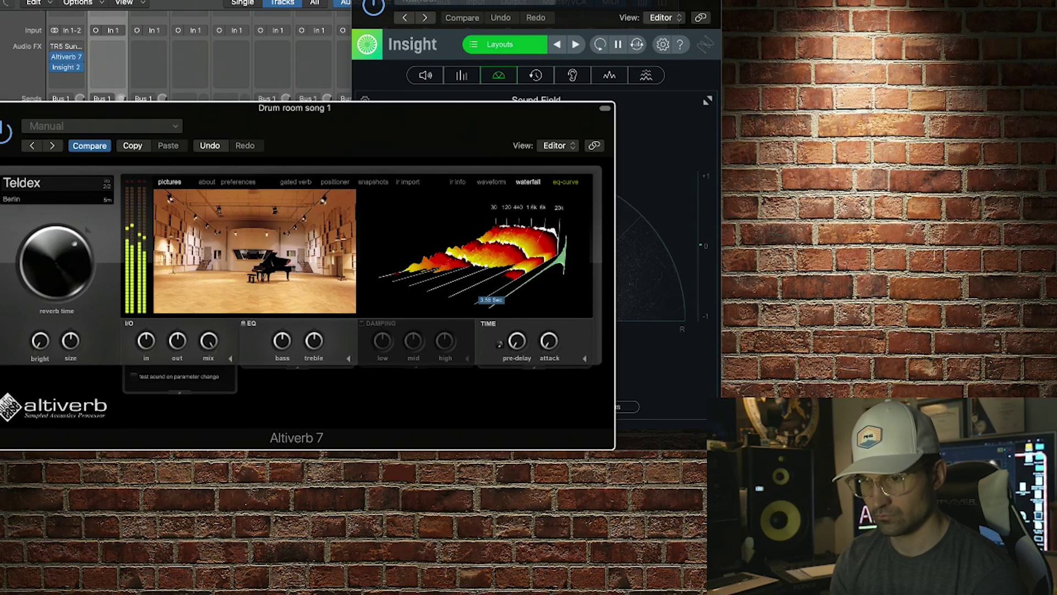
Set the reverb size to 140 % and check the reverb time value
mouse_move(70, 341)
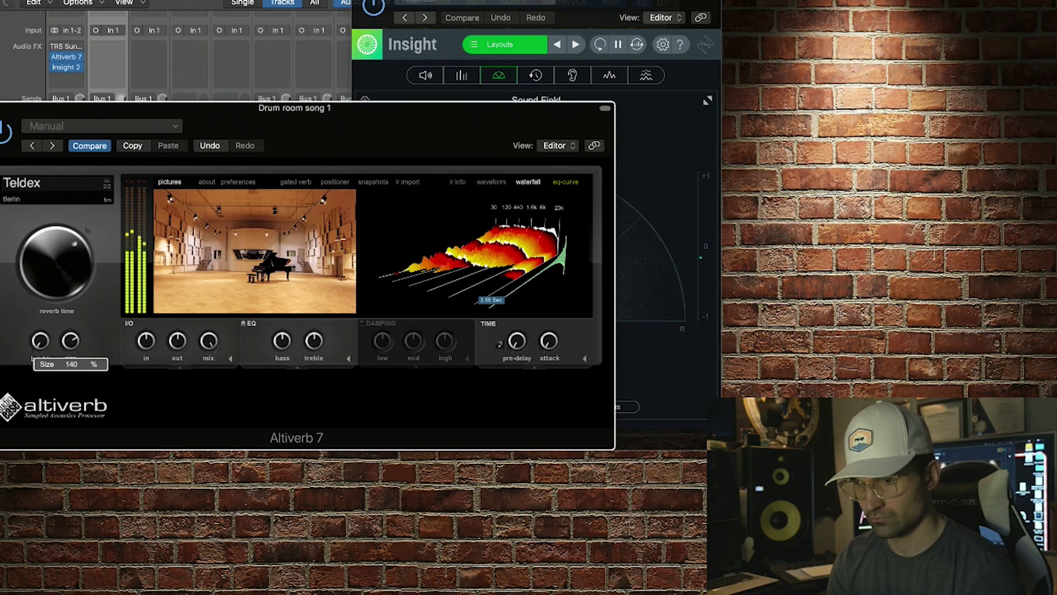
left_click_drag(70, 341, 70, 342)
mouse_move(56, 261)
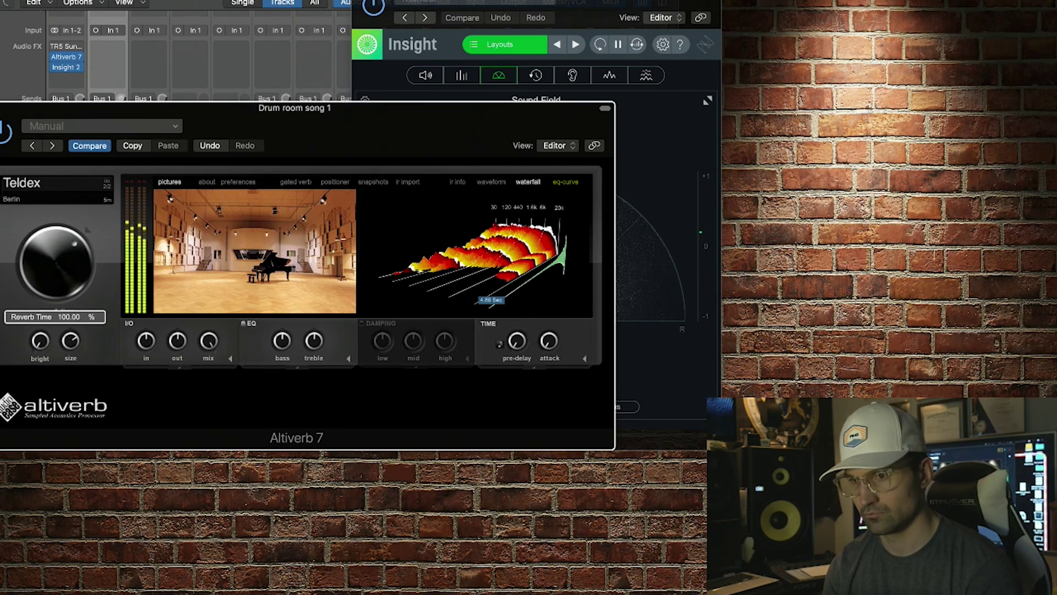
Load the "309 - Club House" preset from the 300 - Drum rooms group
left_click(102, 127)
mouse_move(77, 437)
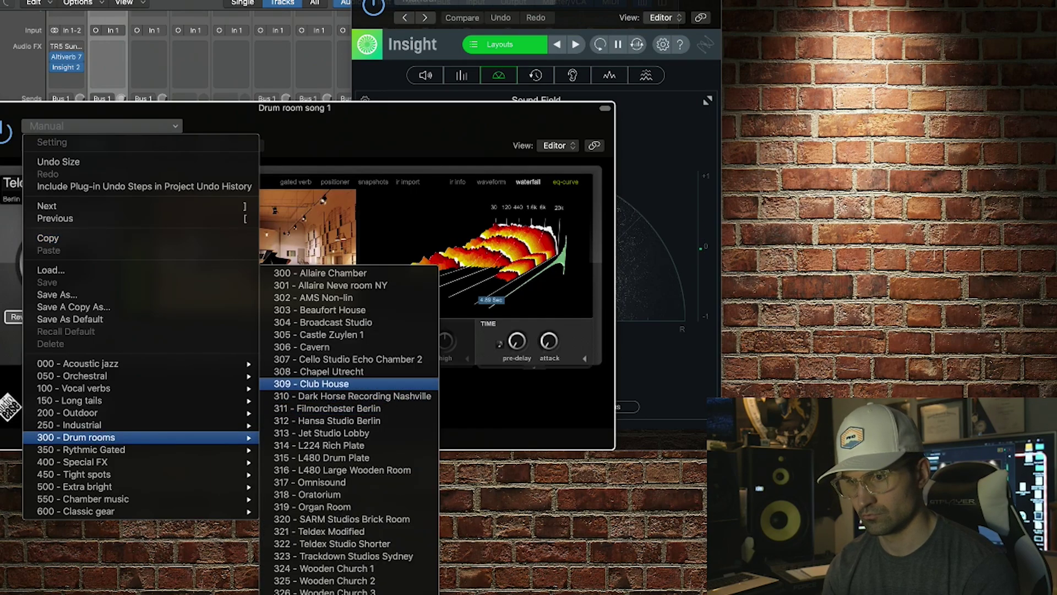
left_click(324, 384)
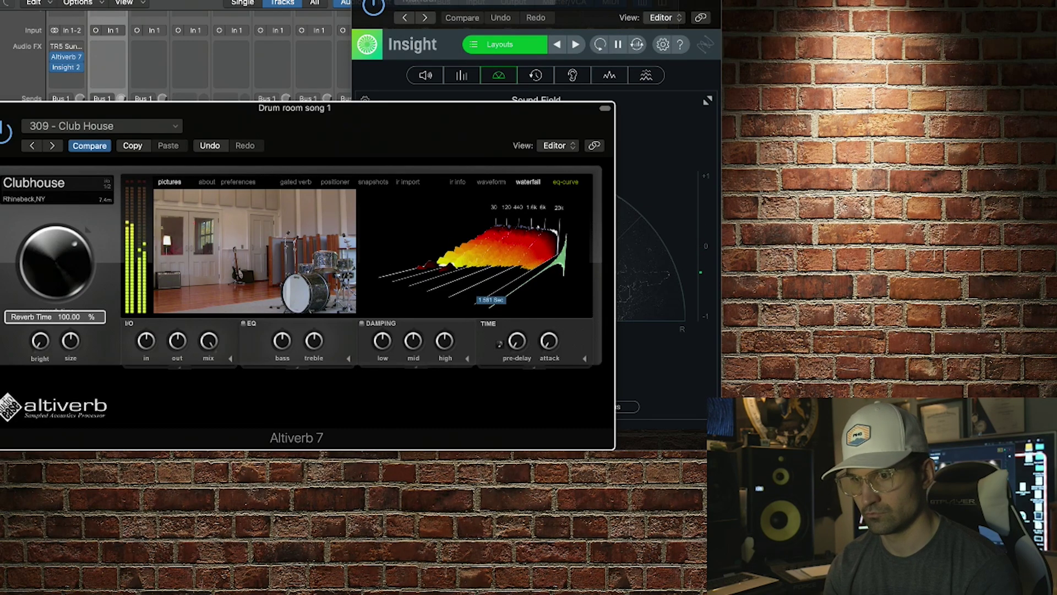
View the about, preferences, gated verb, positioner, snapshots and IR import pages, and return to the Clubhouse room picture
left_click(207, 182)
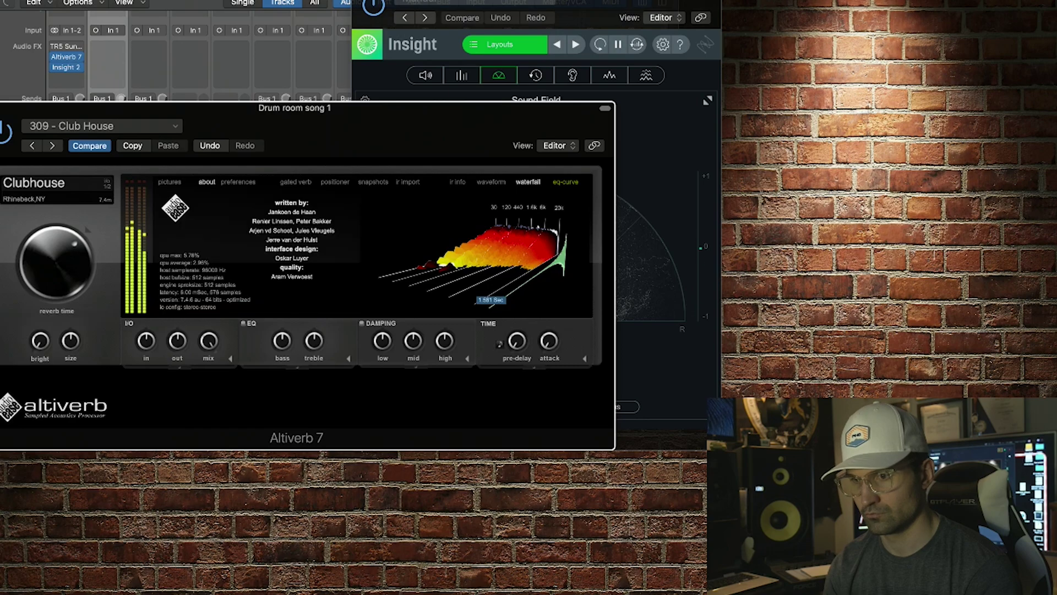
left_click(237, 182)
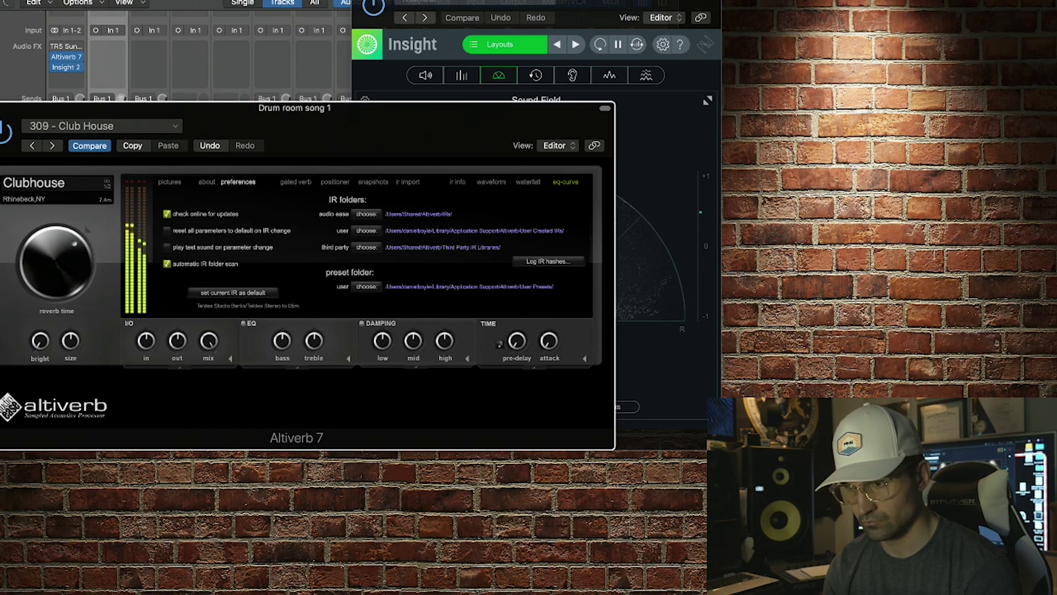
left_click(296, 181)
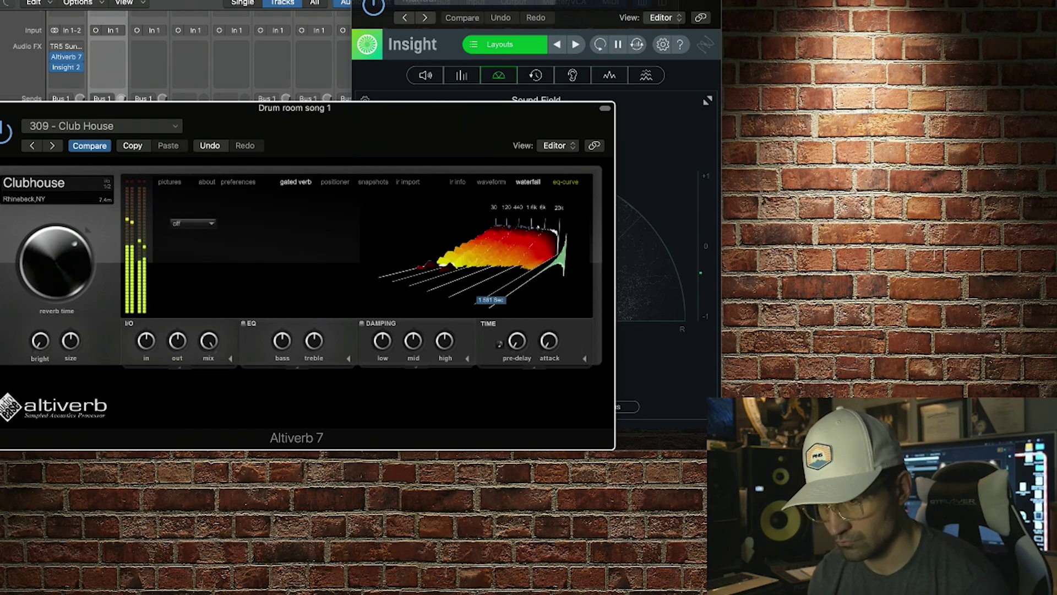
left_click(335, 182)
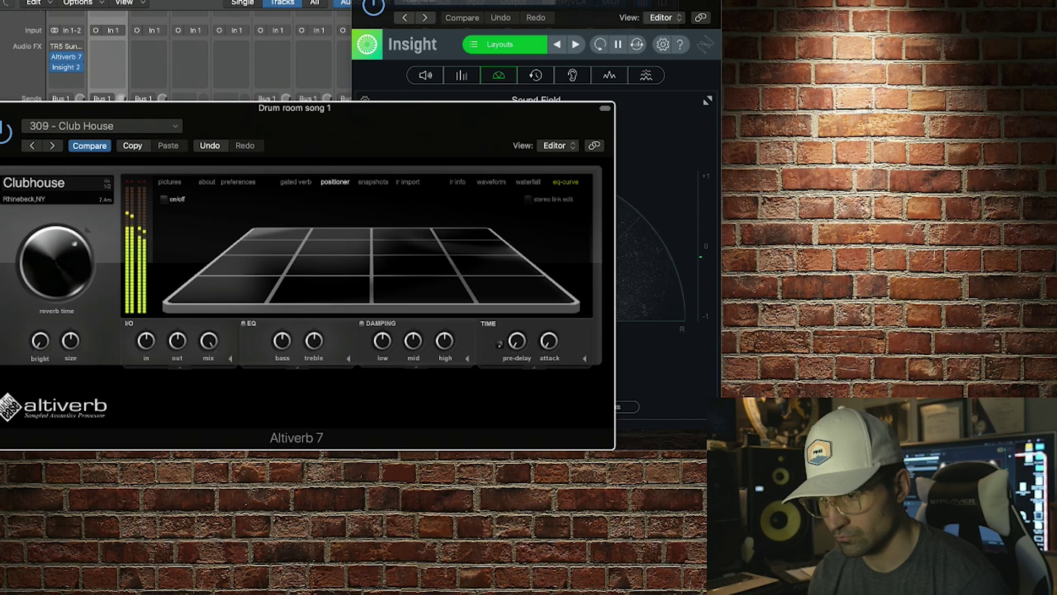
left_click(373, 181)
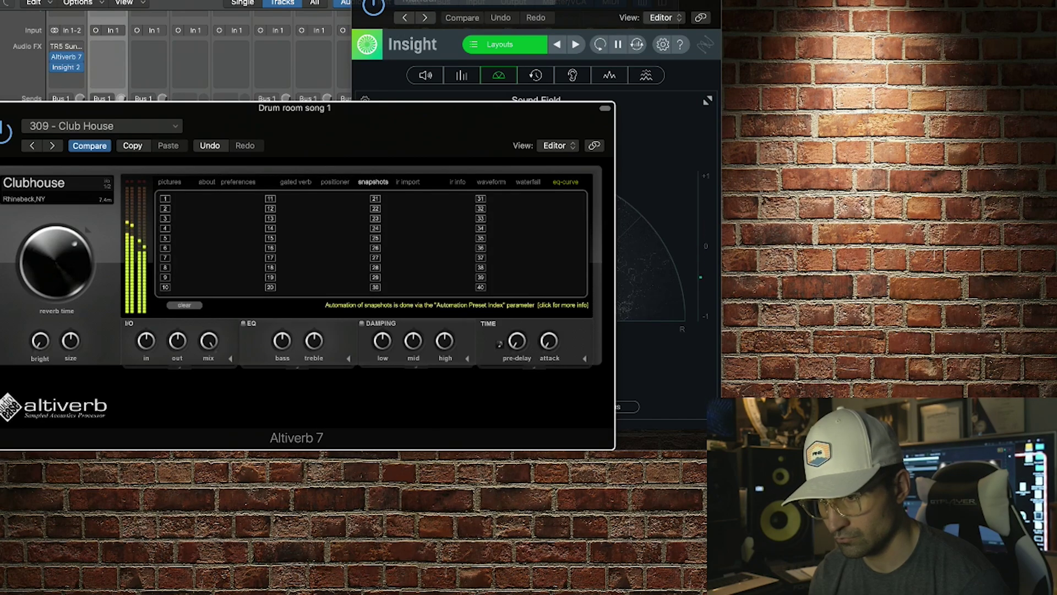
left_click(407, 181)
left_click(169, 181)
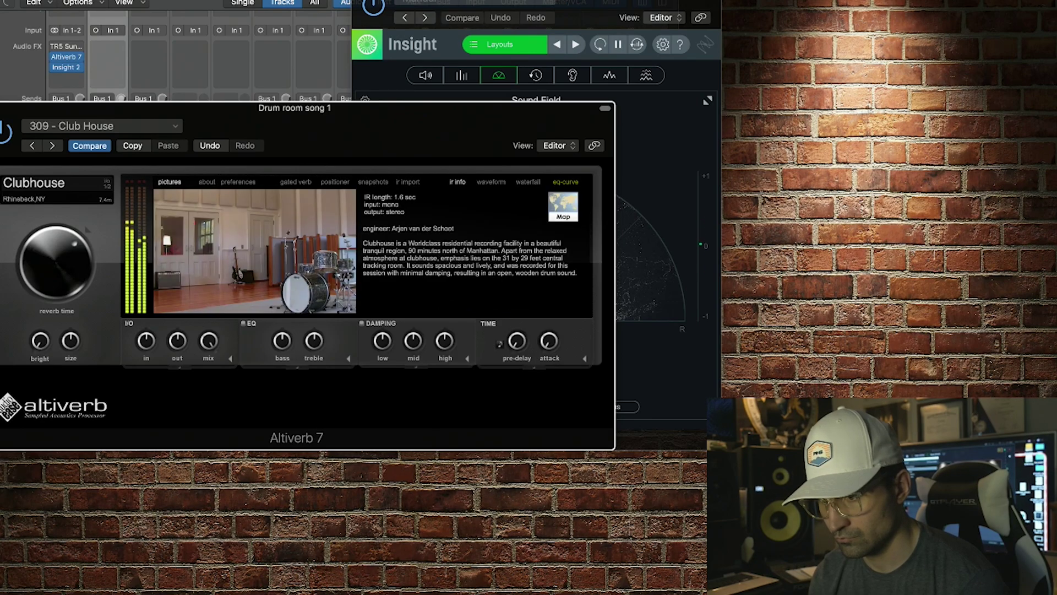
View the Clubhouse waveform and waterfall displays and bring up the about page beside the waterfall
left_click(491, 182)
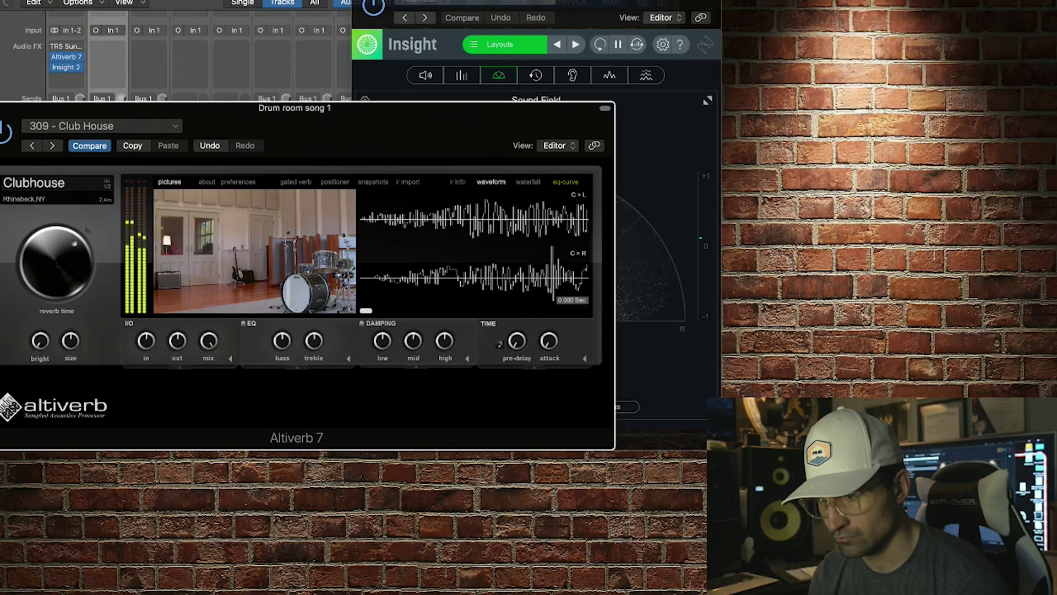
left_click(528, 181)
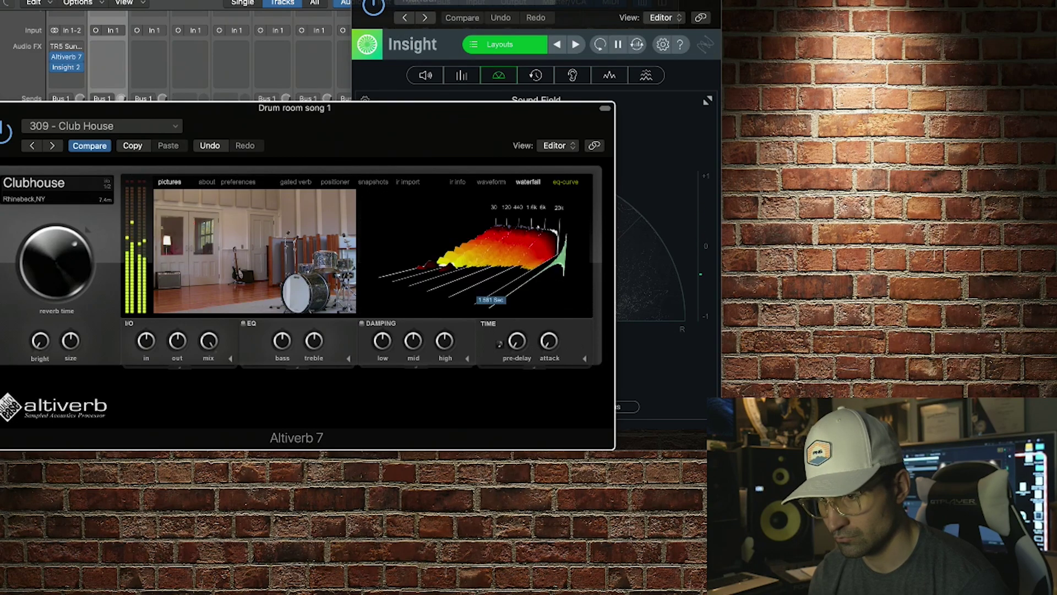
left_click(207, 181)
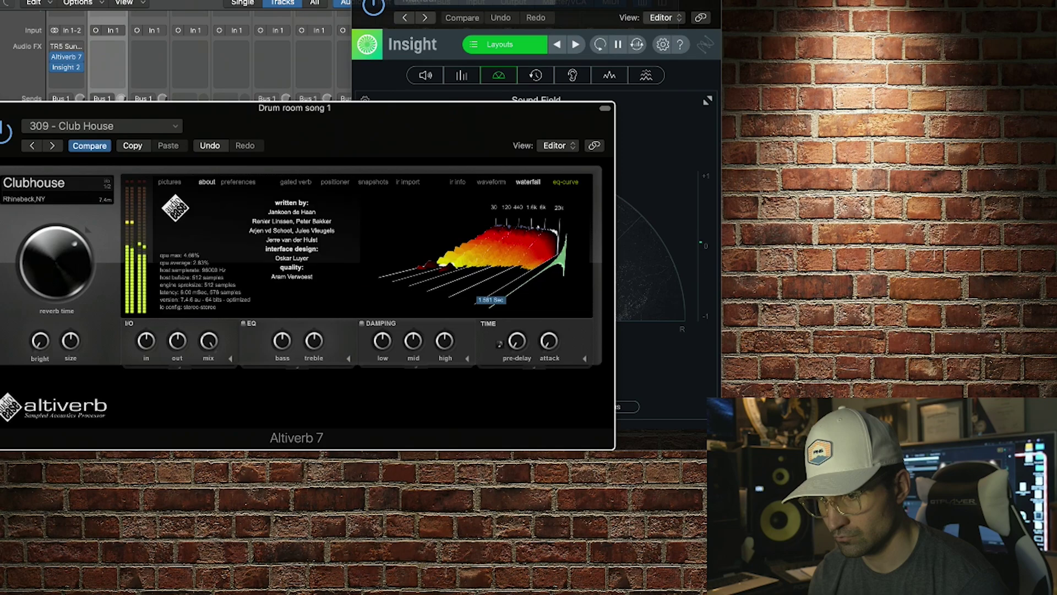
Return to the Clubhouse room picture and load the "500 - Brightened Chapel" preset from the 500 - Extra bright group
left_click(238, 182)
left_click(207, 181)
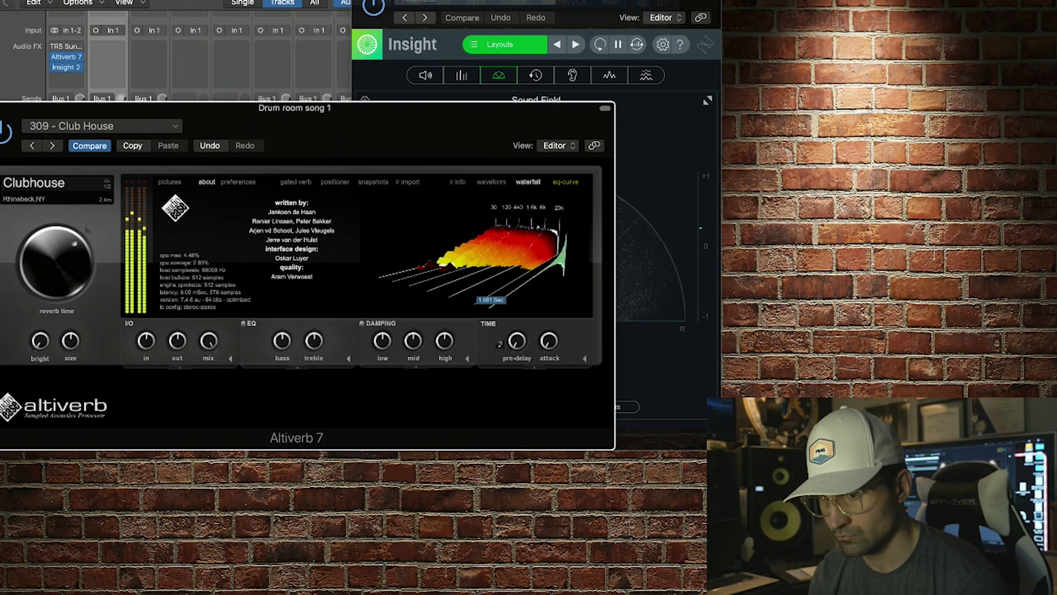
left_click(169, 182)
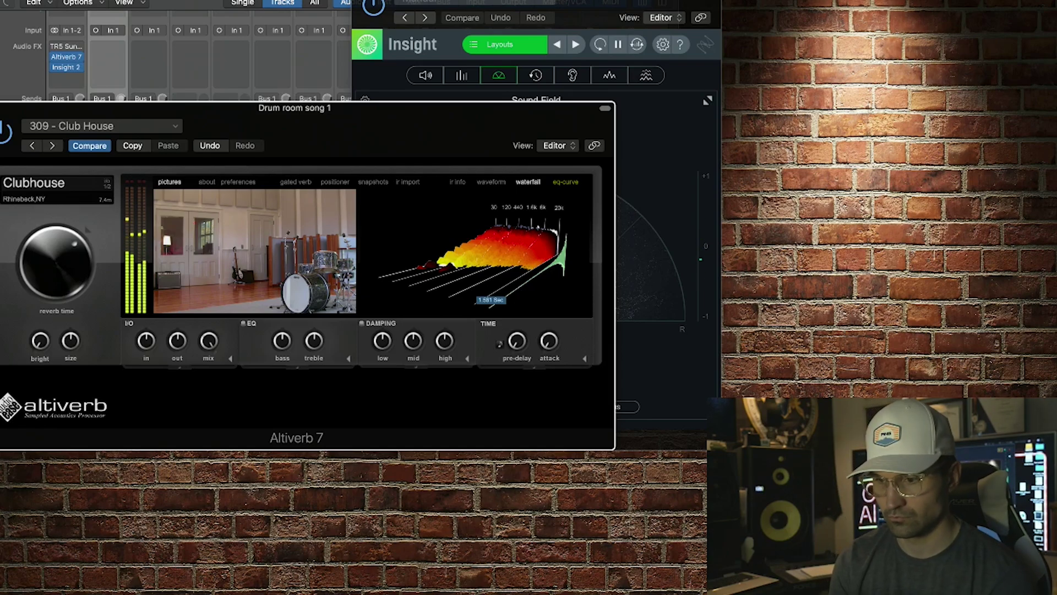
left_click(102, 126)
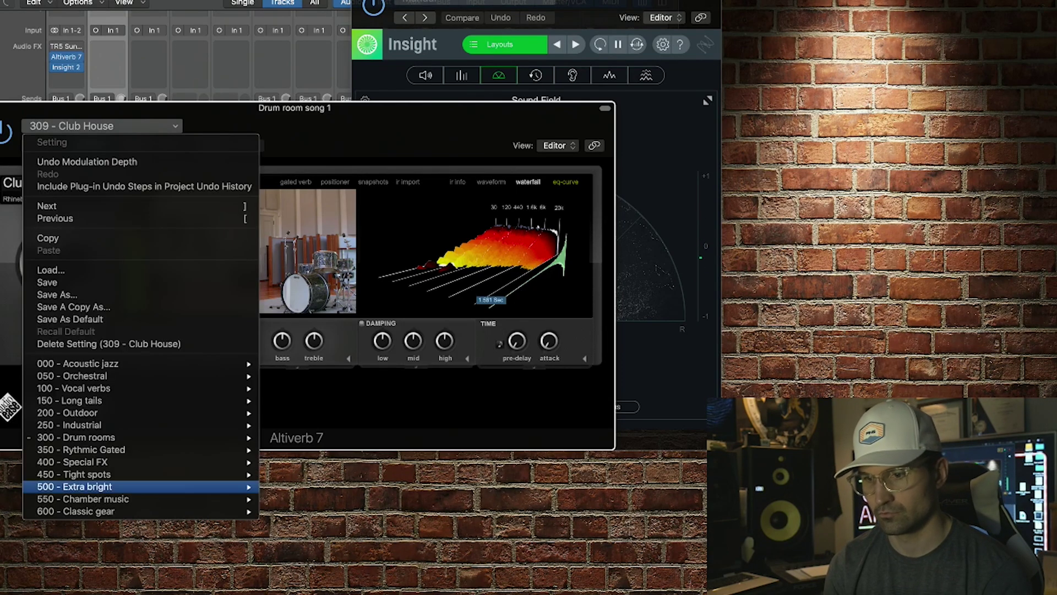
mouse_move(83, 486)
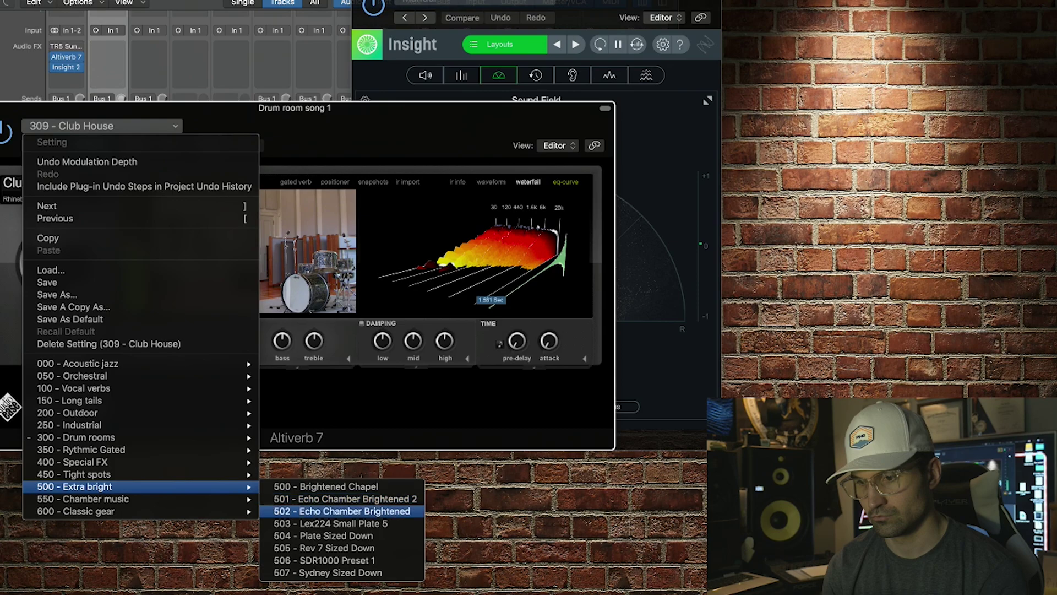
left_click(325, 486)
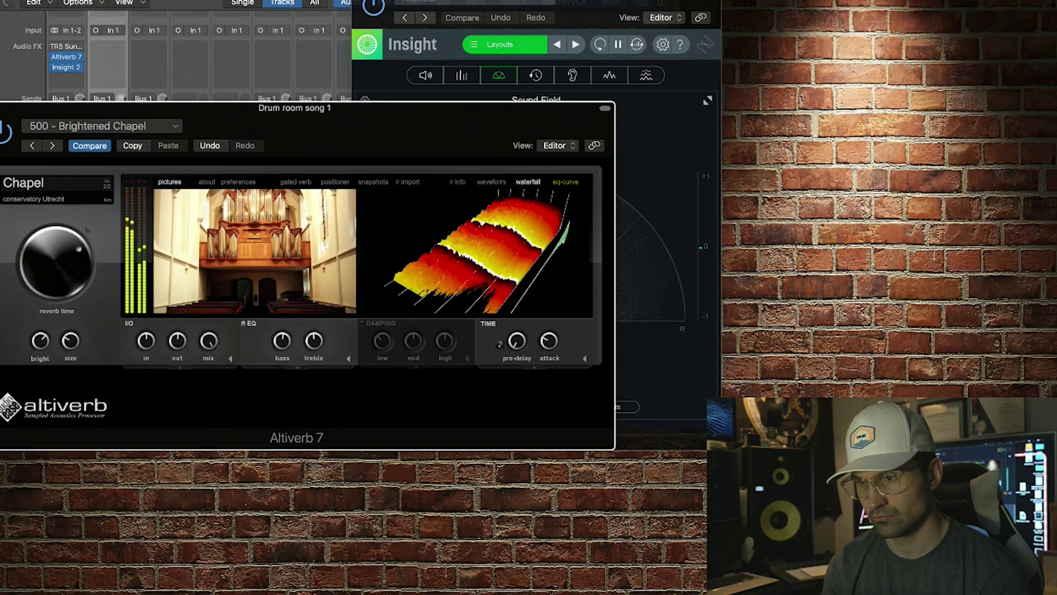
Rotate the Chapel's waterfall display and raise the reverb size past 97 %
left_click_drag(477, 259, 515, 245)
left_click_drag(413, 304, 436, 309)
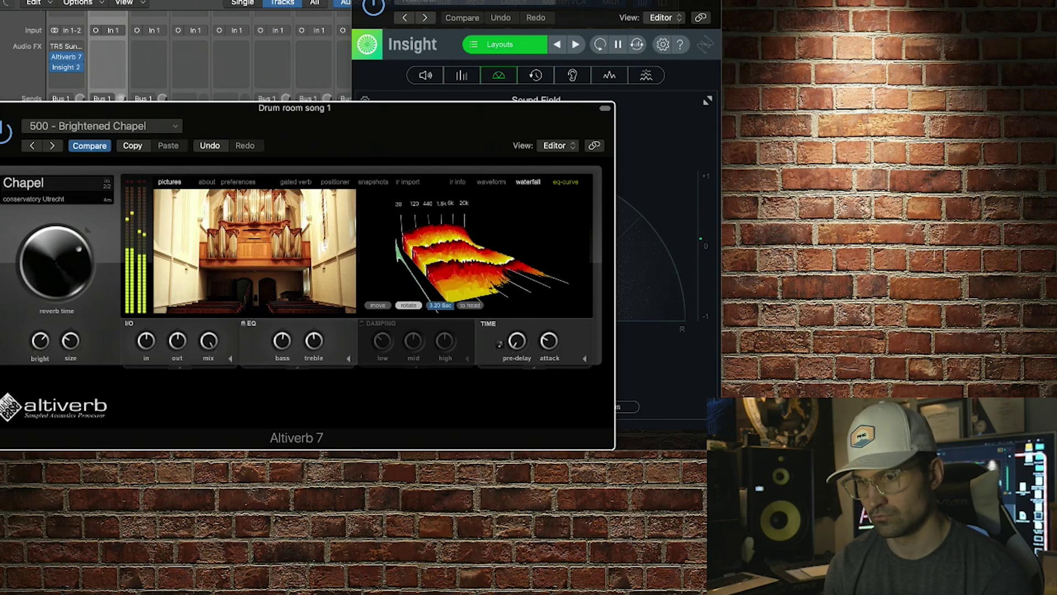
mouse_move(70, 341)
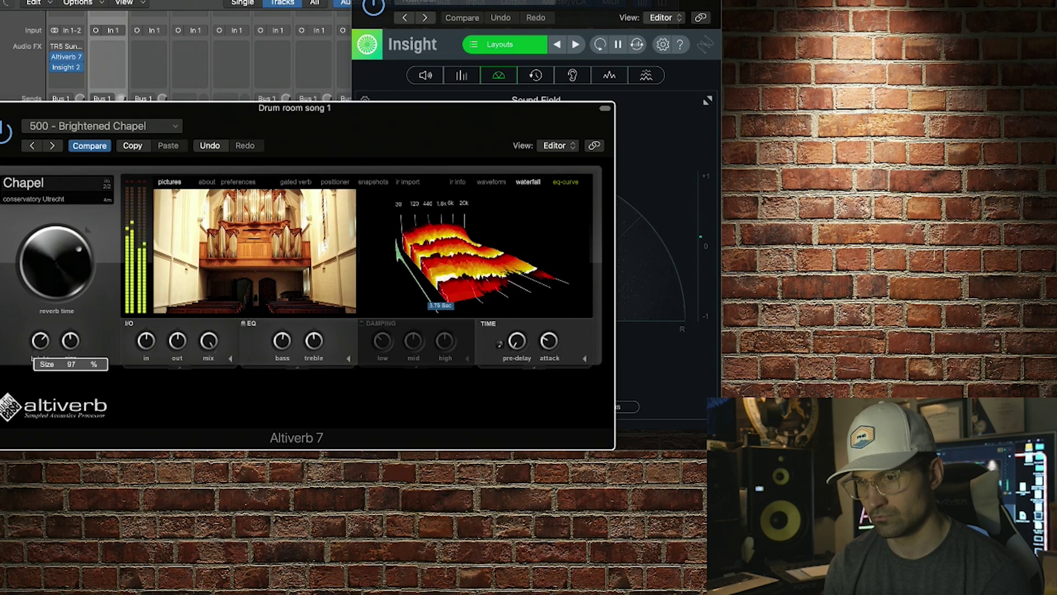
Audition the Chapel with the reverb time lowered to 82.32 % and turned back up close to its maximum
mouse_move(56, 262)
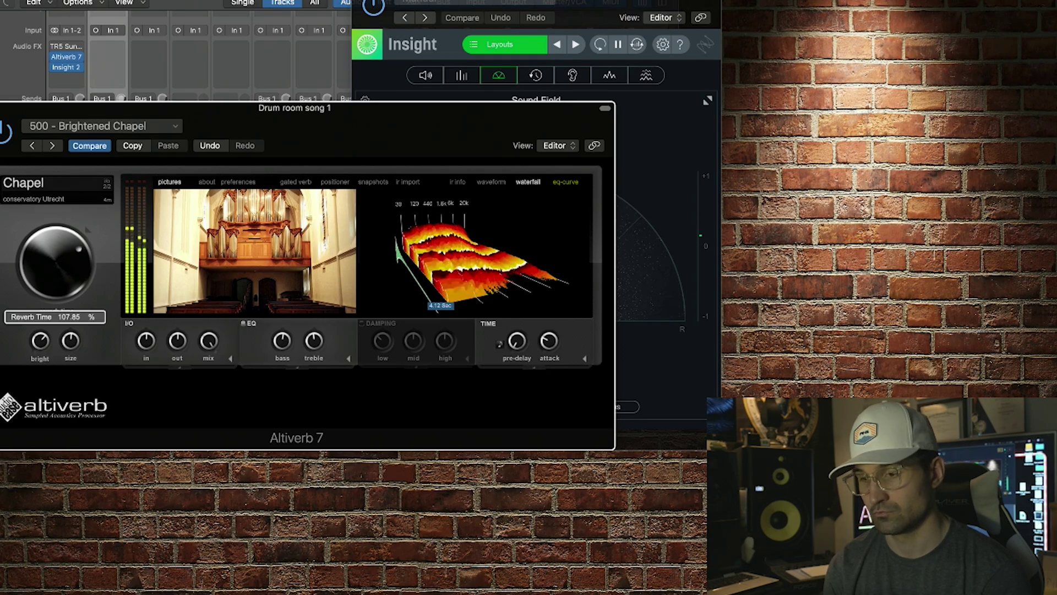
left_click_drag(55, 263, 56, 276)
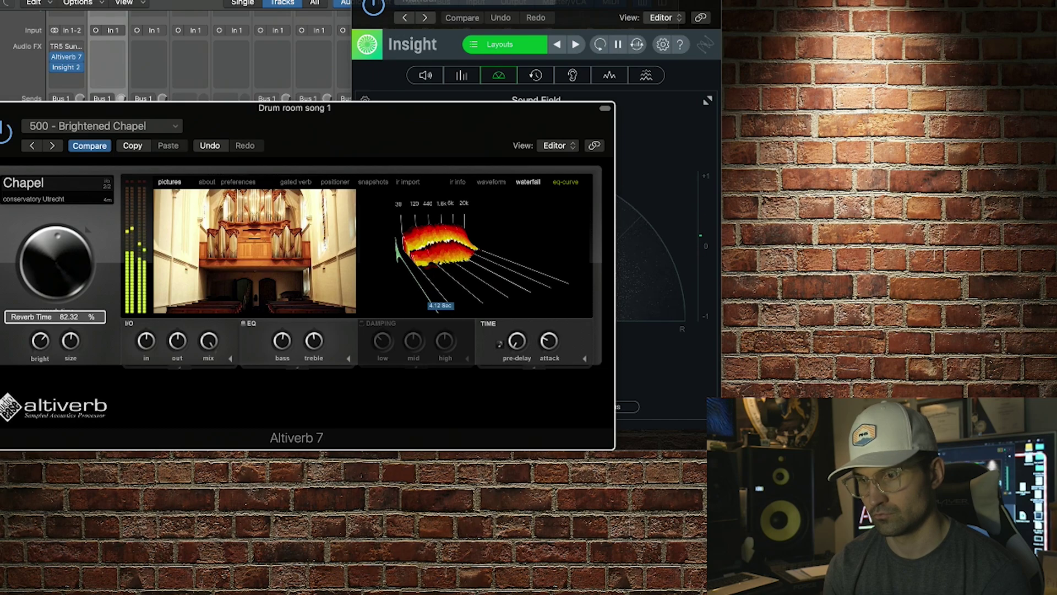
left_click_drag(56, 276, 56, 258)
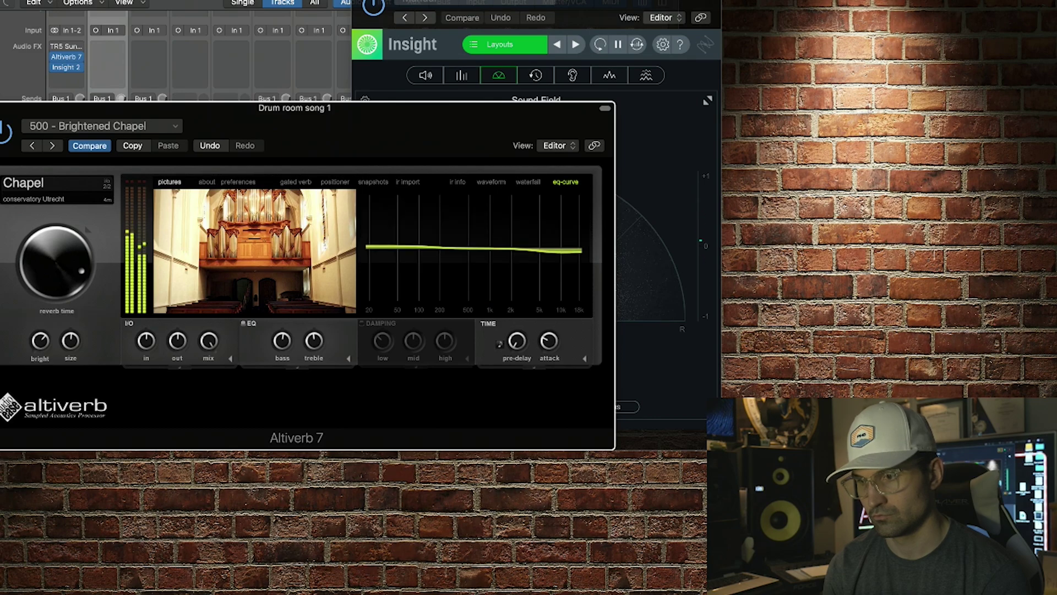
Examine the Chapel's EQ curve, waterfall, waveform, IR info and snapshots pages
mouse_move(553, 249)
left_mouse_down()
mouse_move(551, 218)
mouse_move(548, 255)
left_mouse_up()
left_click(528, 182)
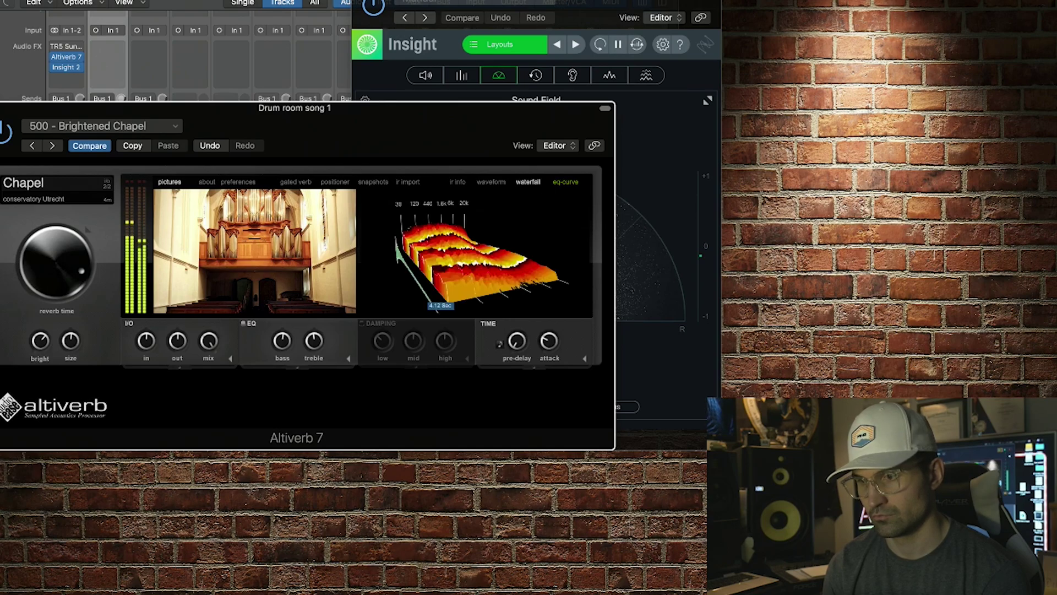
left_click(491, 182)
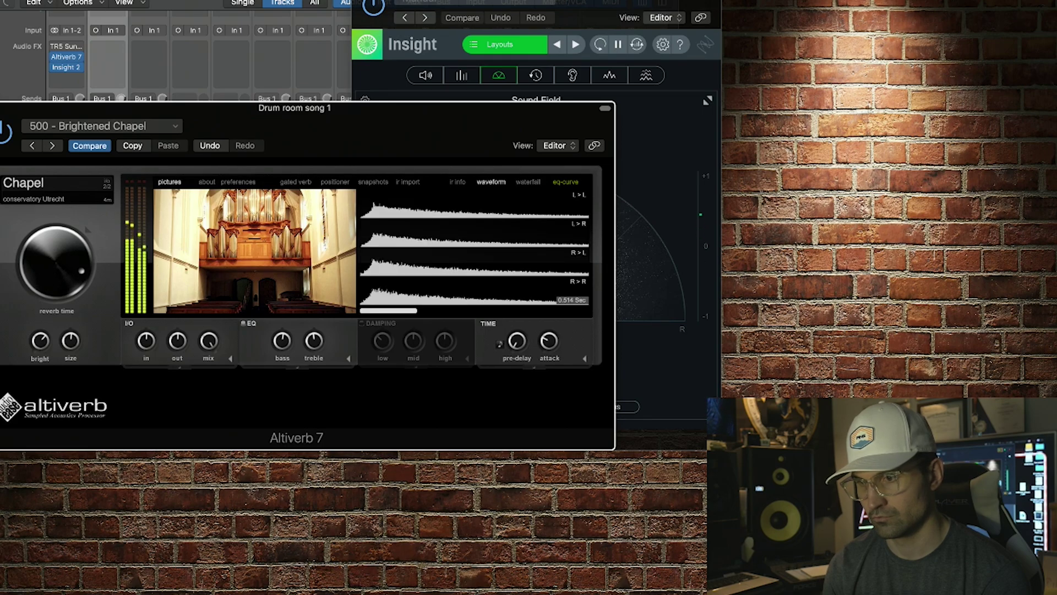
left_click(458, 181)
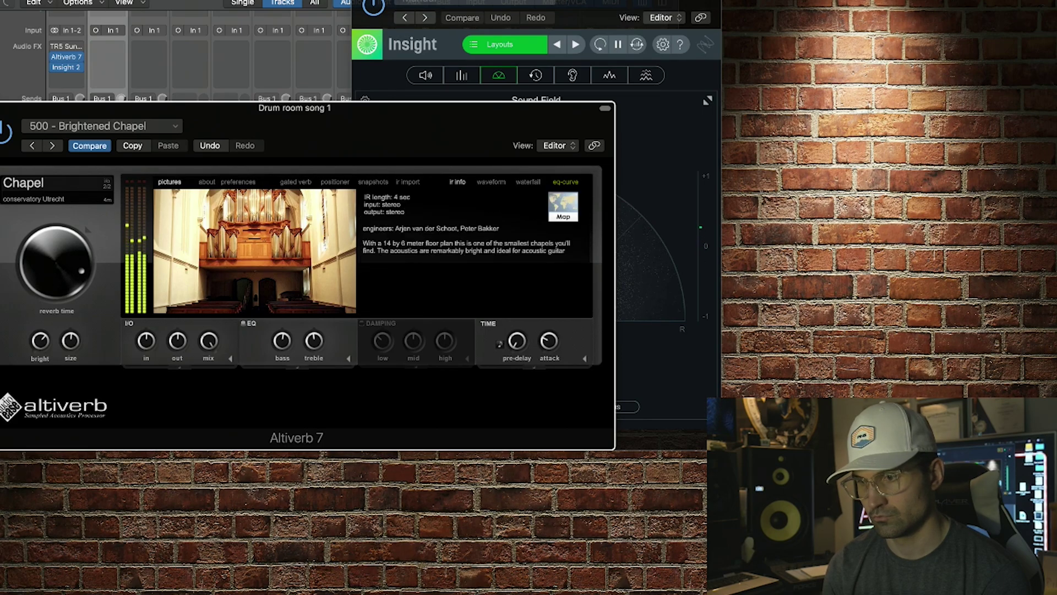
left_click(528, 182)
left_click(373, 182)
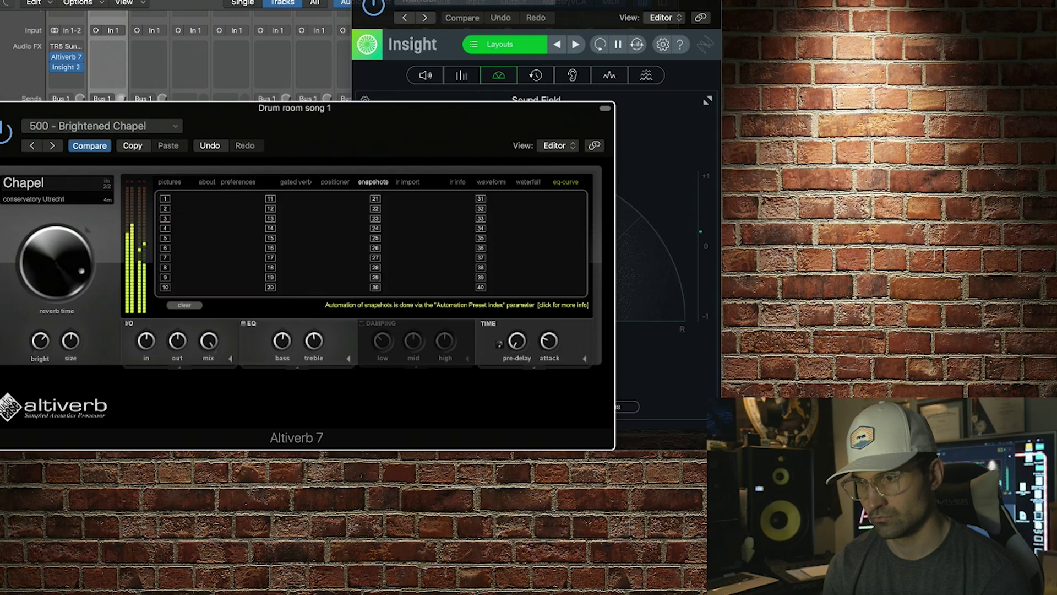
Switch on the positioner with stereo link edit and spread the two speakers out to the sides of the floor
left_click(335, 182)
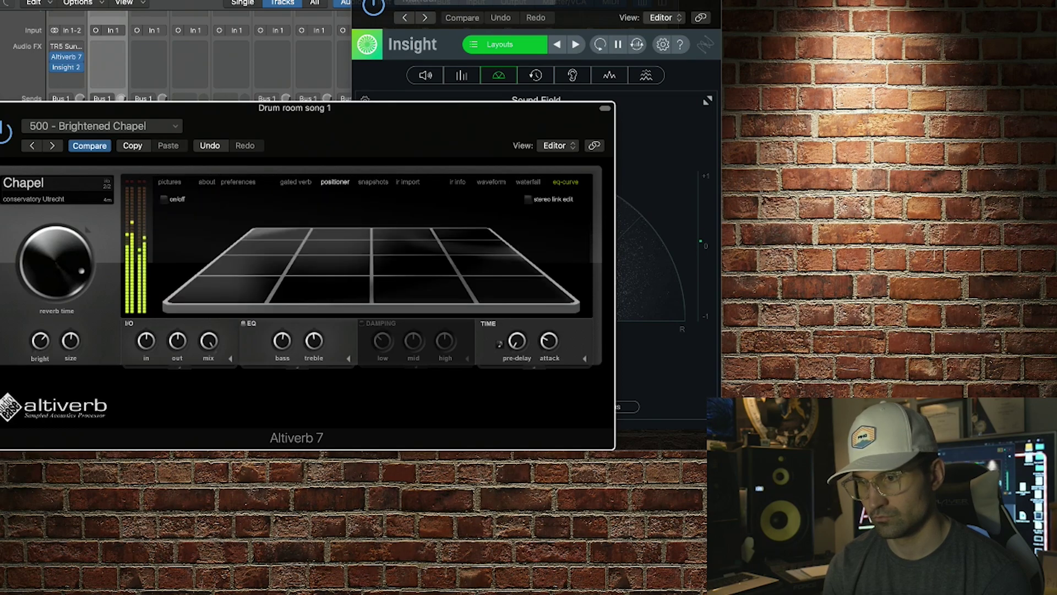
left_click(528, 199)
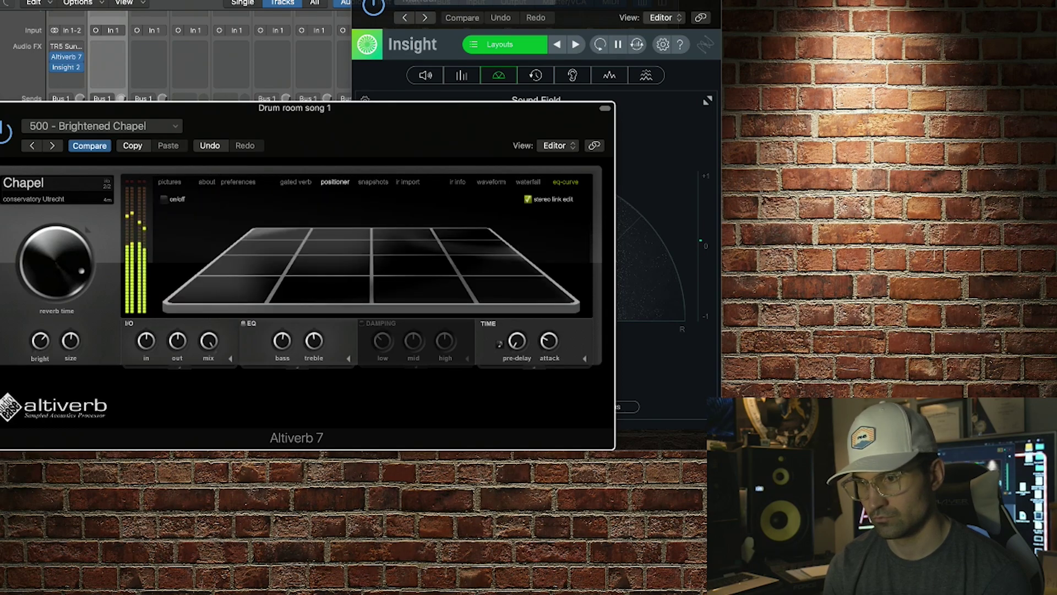
left_click(163, 199)
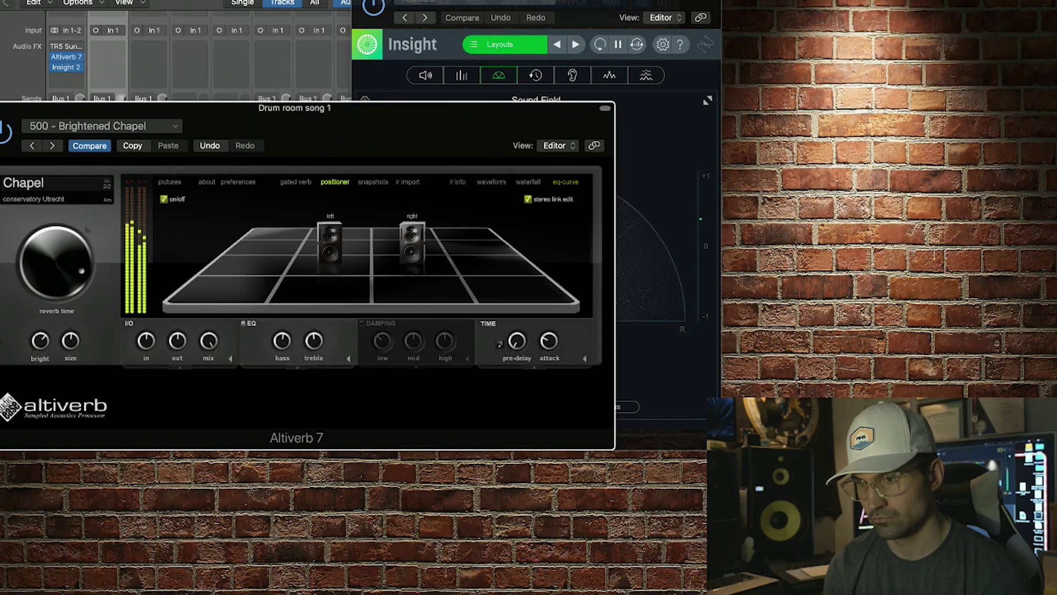
left_click_drag(330, 242, 228, 262)
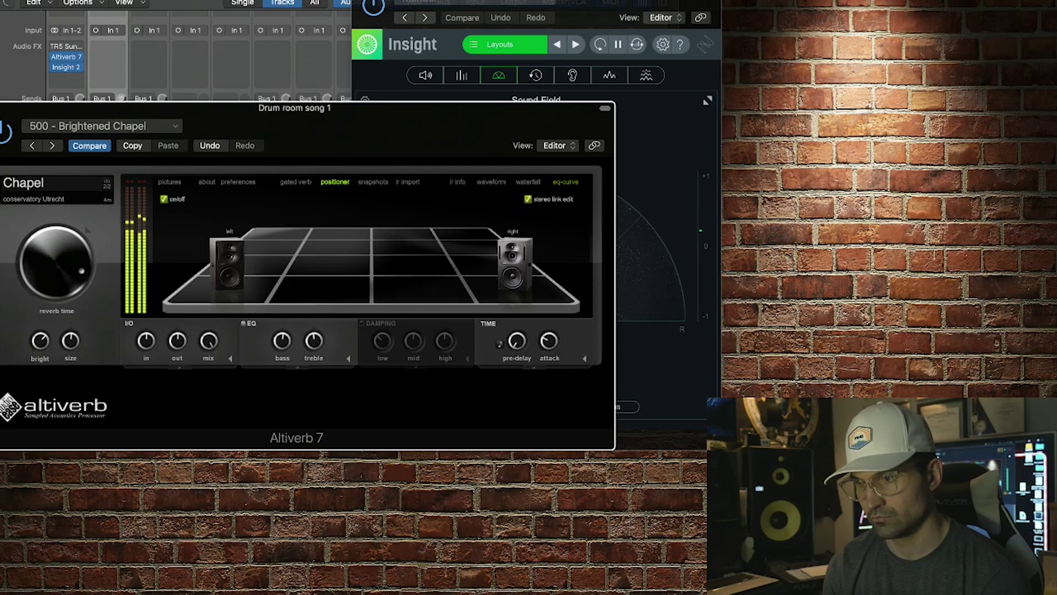
Check the stereo spread in Insight's Sound Field and move the linked Altiverb speakers to the rear edge of the floor
left_click(664, 145)
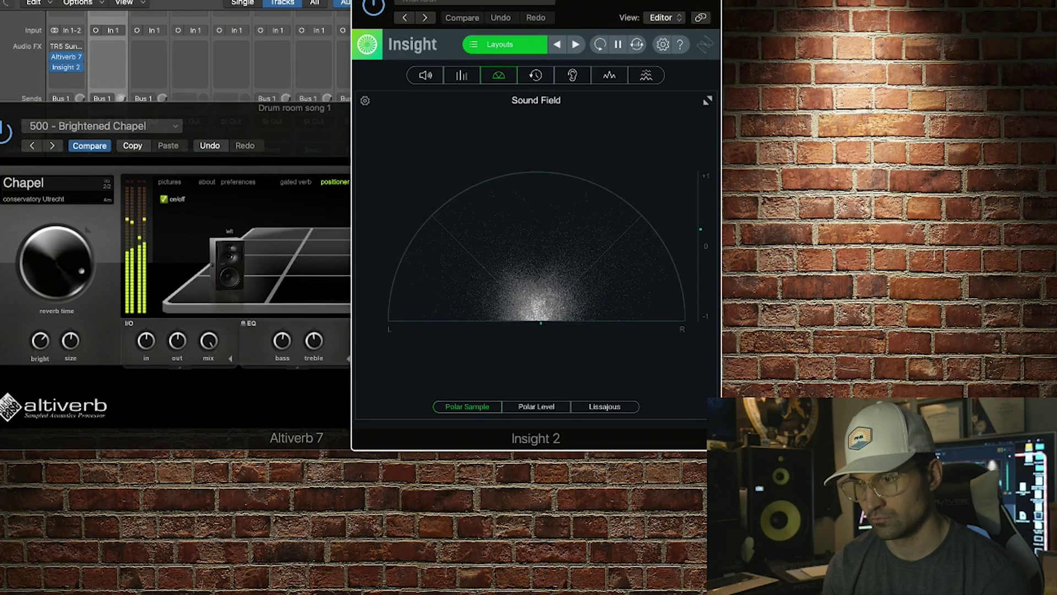
left_click(309, 129)
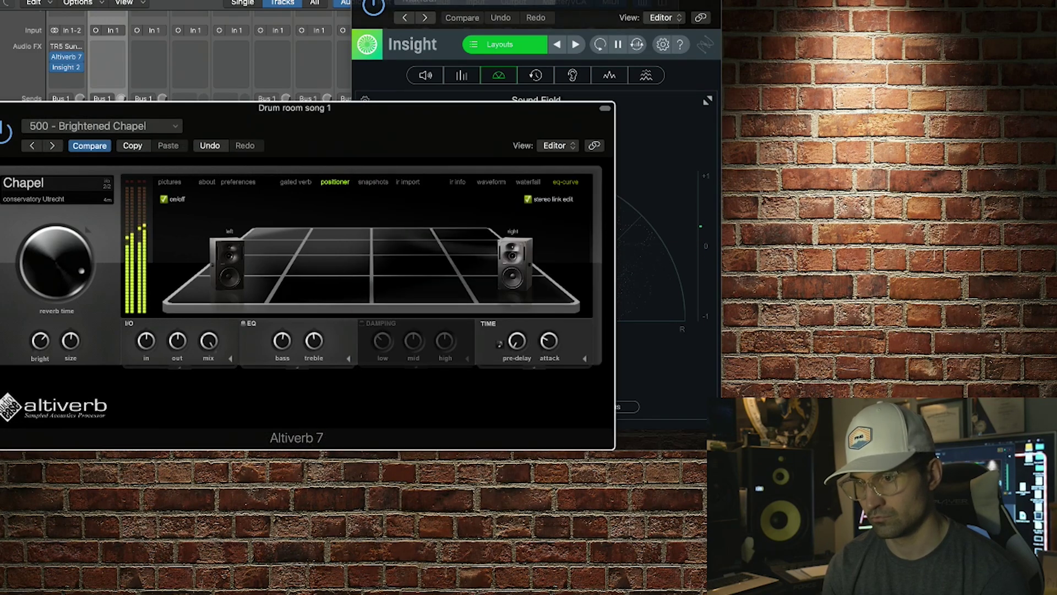
left_click_drag(513, 265, 382, 266)
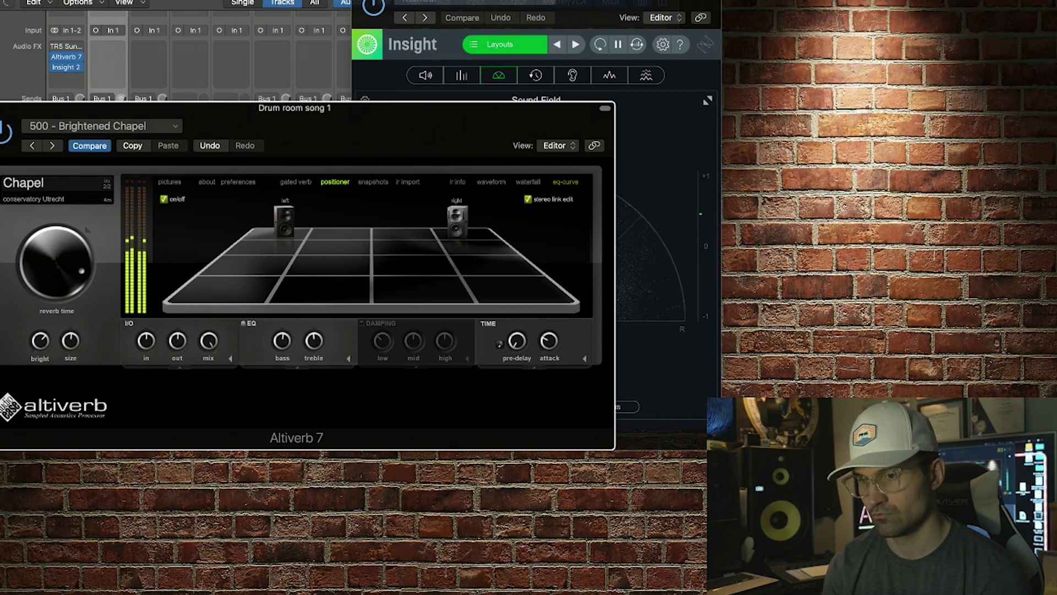
Compare the EQ and damping sections on and off while lowering the high damping, and leave both sections off
left_click(243, 323)
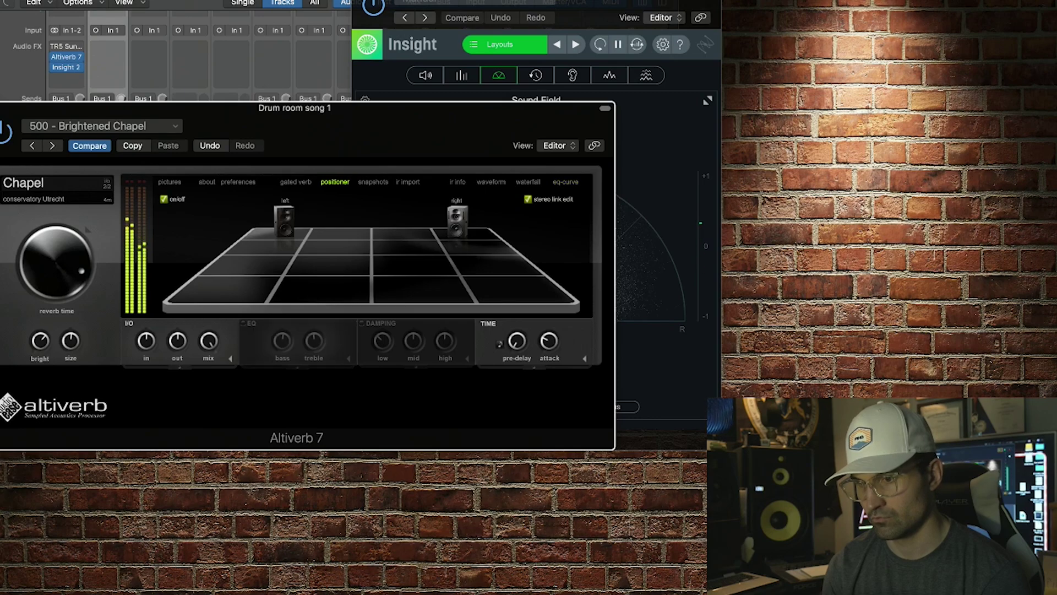
left_click(243, 323)
left_click(362, 323)
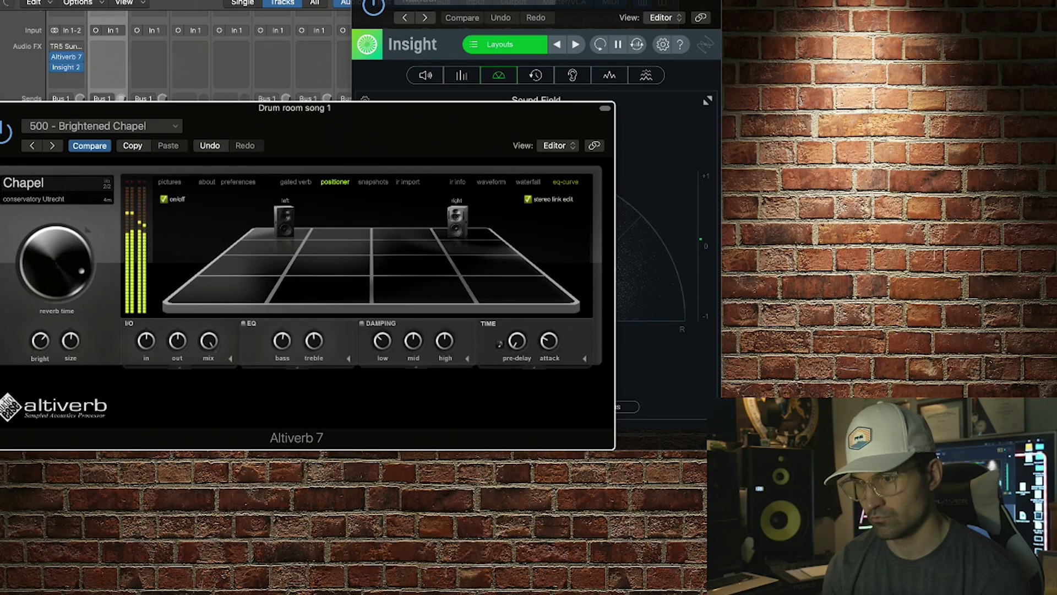
mouse_move(445, 341)
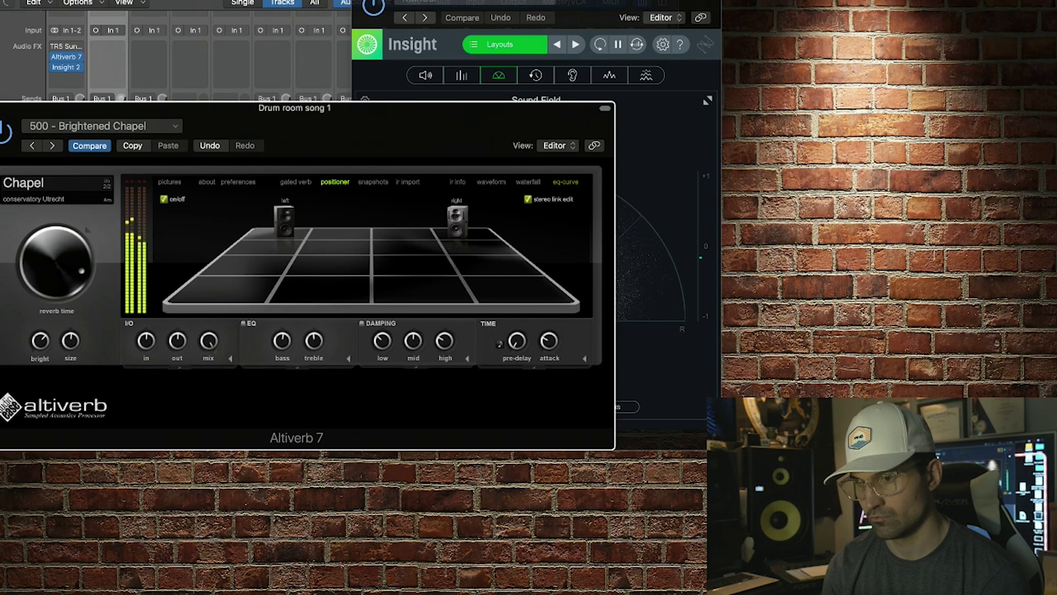
left_click(243, 323)
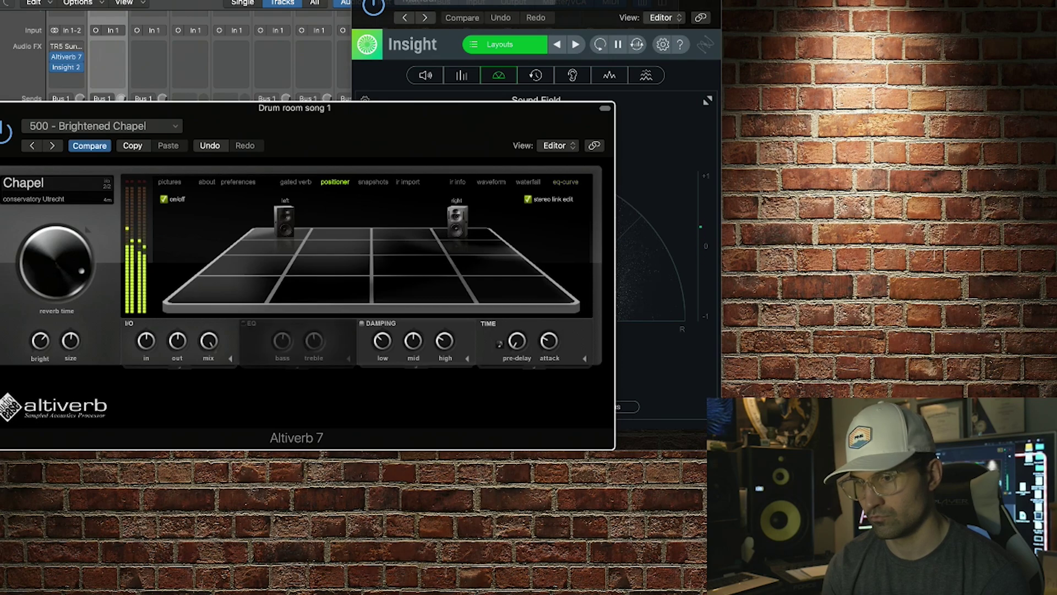
left_click(361, 323)
Bring the linked speakers closer together near the middle of the floor and turn off stereo link edit
left_click_drag(457, 220, 414, 259)
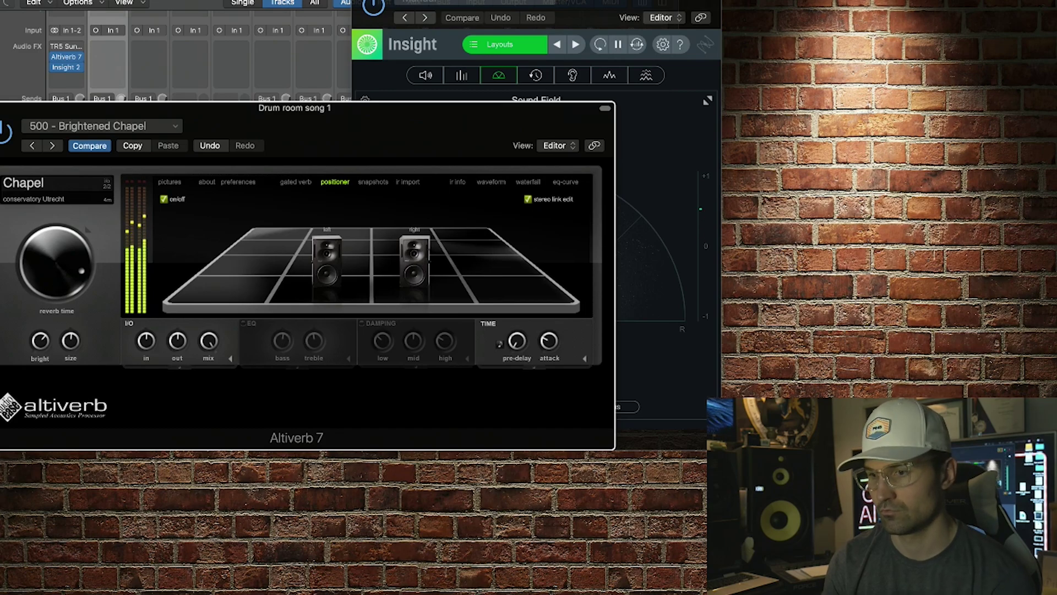
left_click(373, 182)
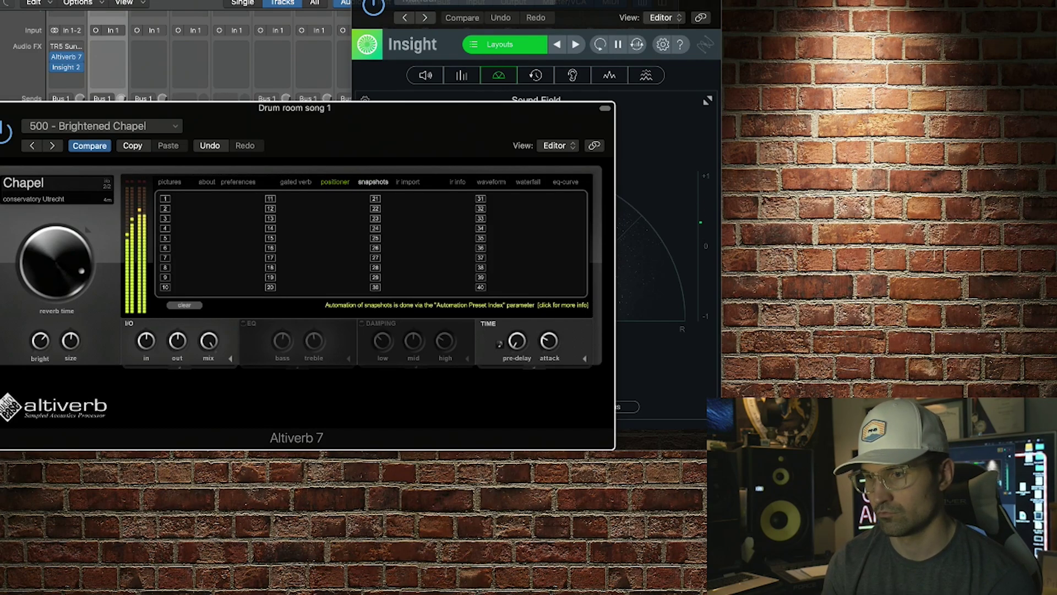
left_click(335, 181)
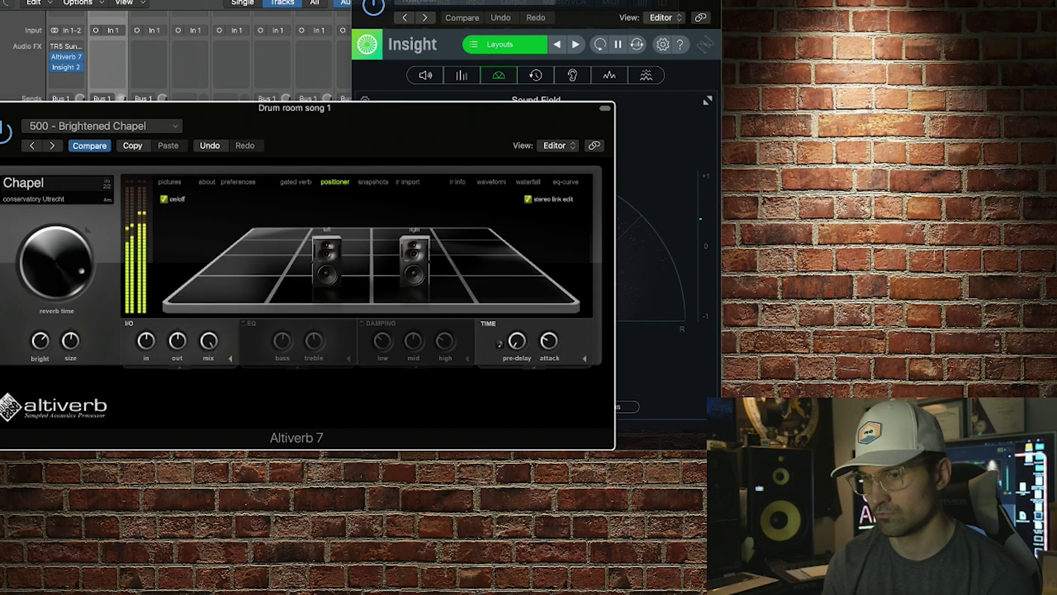
left_click(527, 199)
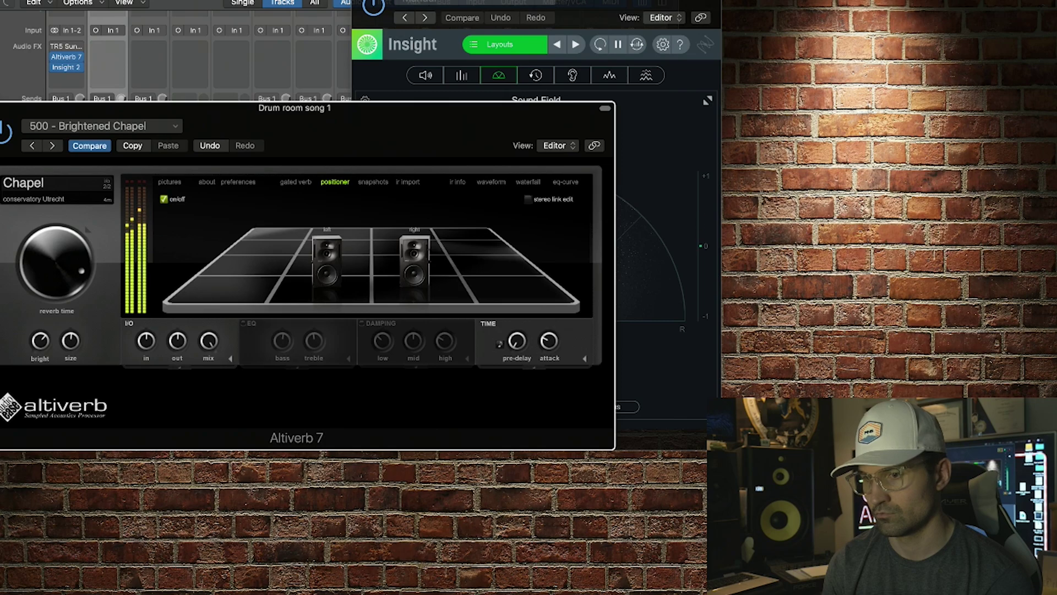
Return to the Chapel picture and load the "250 - Big Tank 2" preset from the 250 - Industrial group
left_click(169, 181)
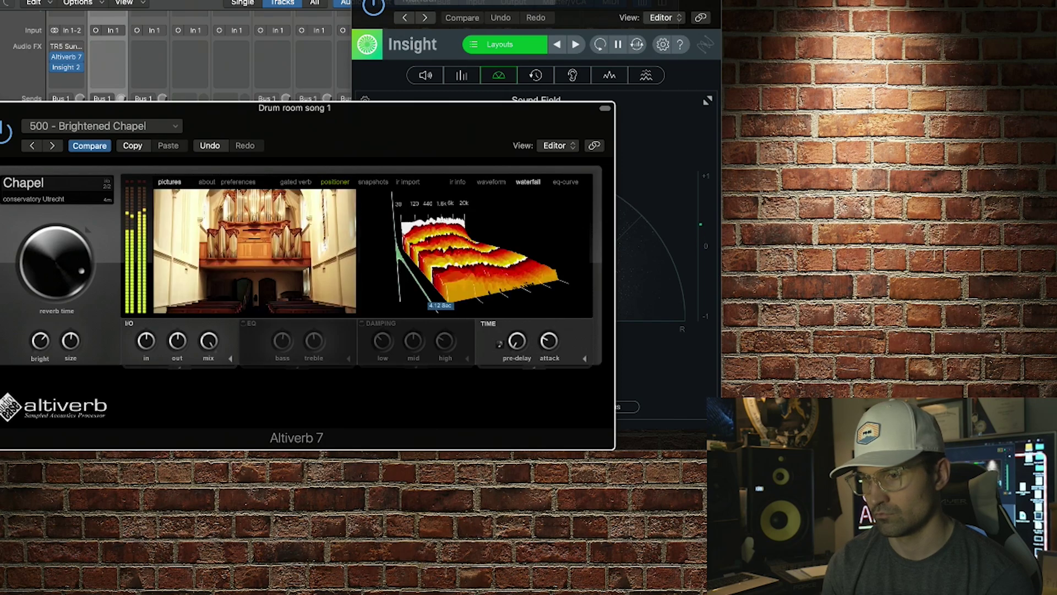
left_click(99, 126)
mouse_move(72, 425)
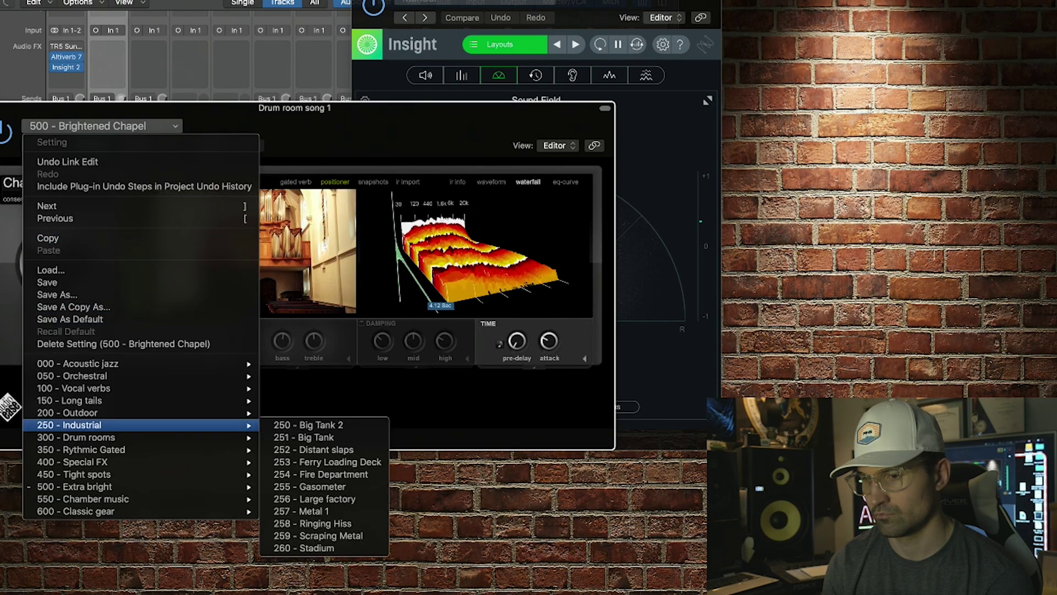
left_click(309, 425)
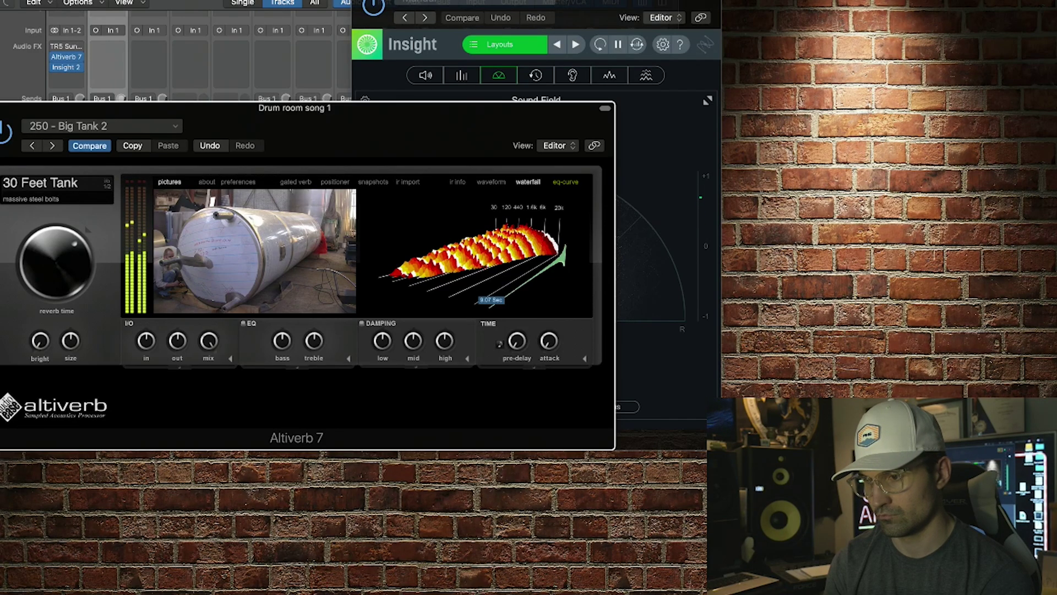
Lower the tank's reverb time to 66.22 % with the positioner on, and switch the positioner back off
left_click(335, 182)
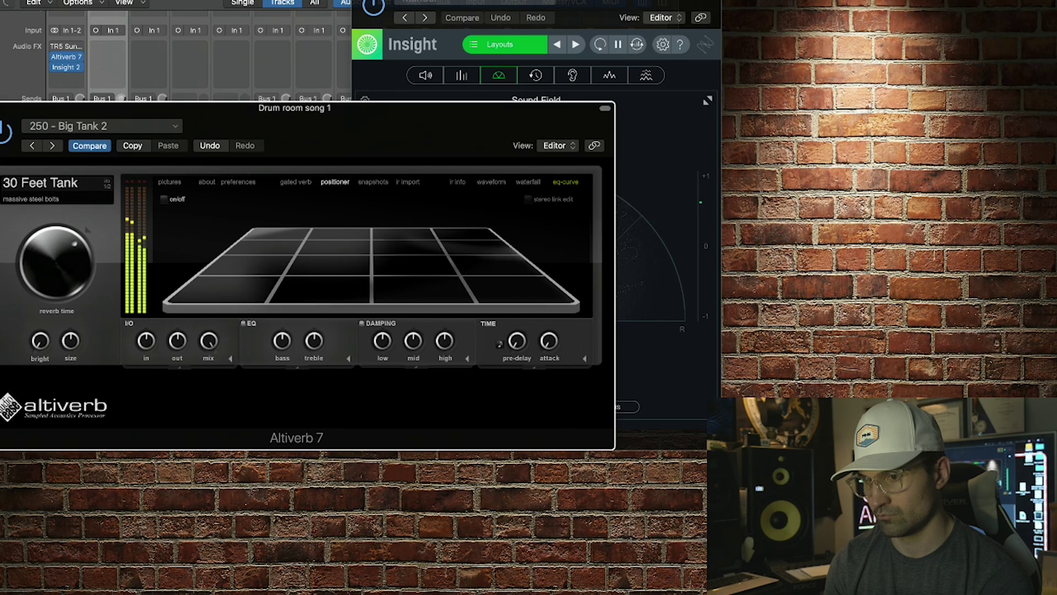
left_click(163, 199)
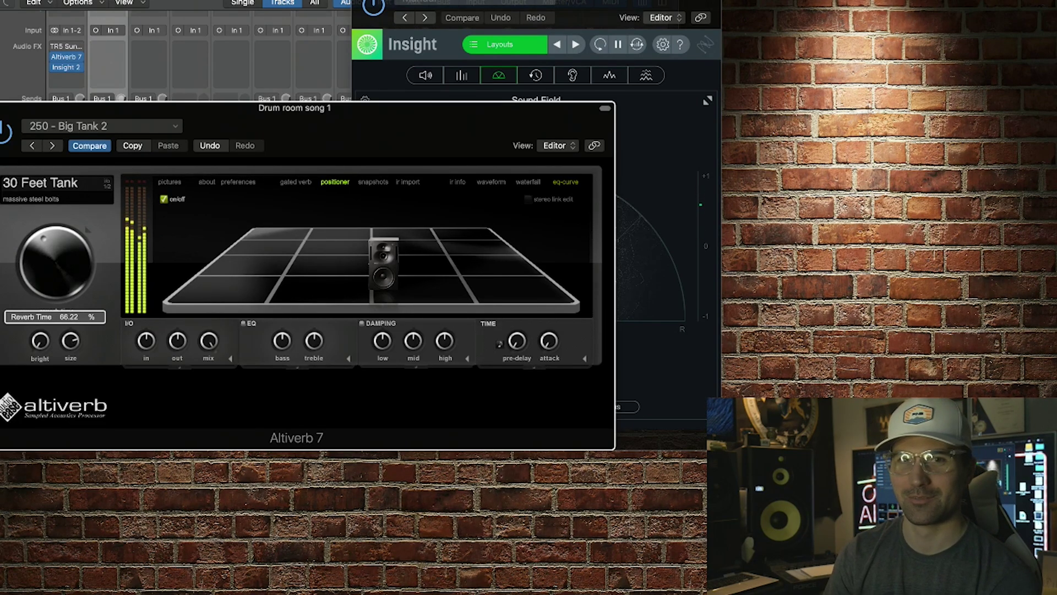
left_click(164, 199)
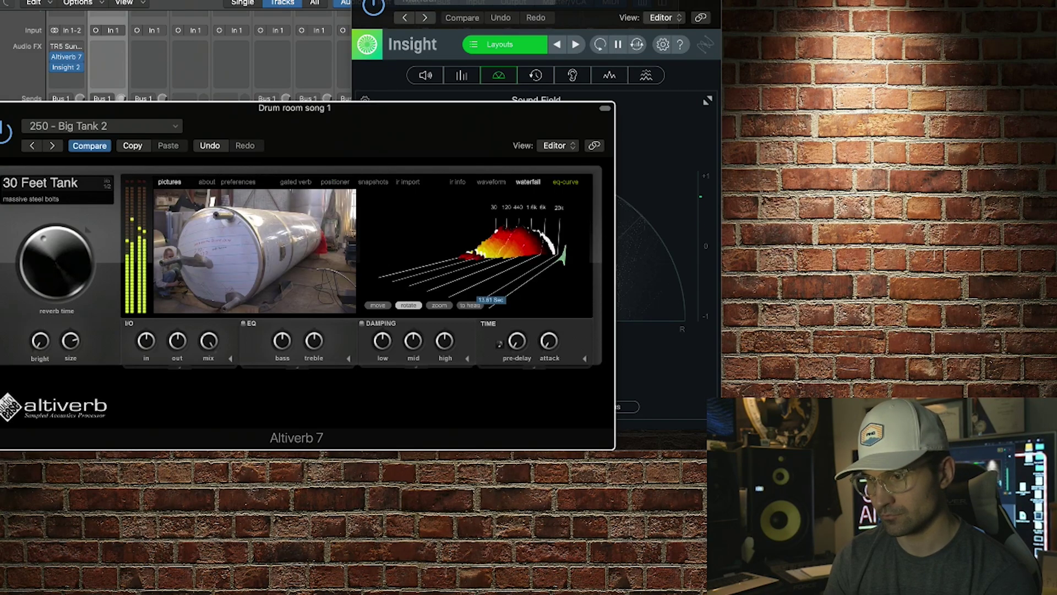
Rotate the waterfall plot of the tank, and load the "150 - 6.2 sec - Warehouse 1" preset from the 150 - Long tails group
left_click_drag(468, 276, 468, 253)
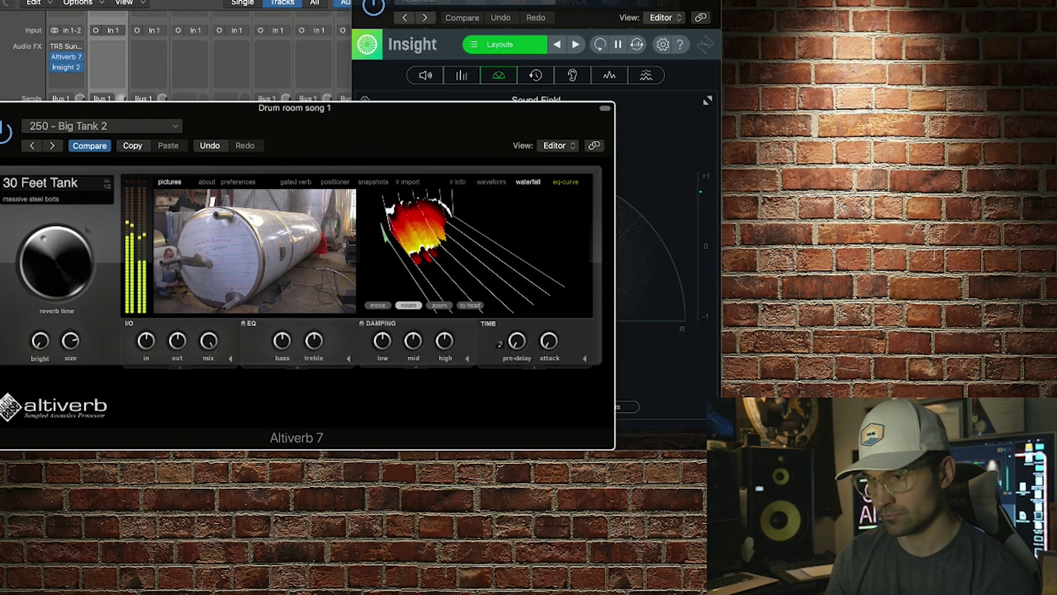
left_click(102, 126)
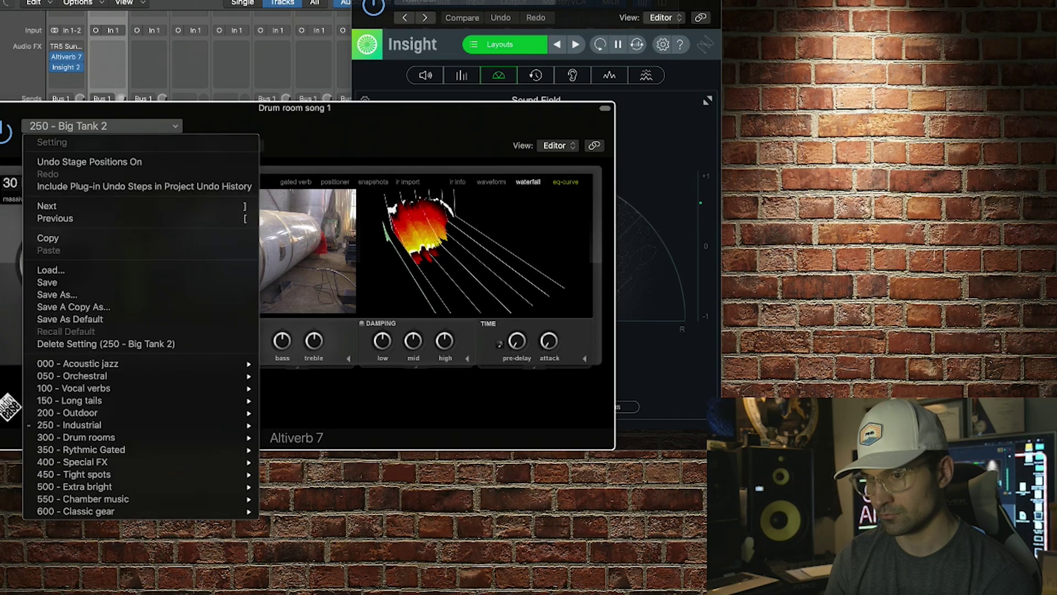
mouse_move(82, 400)
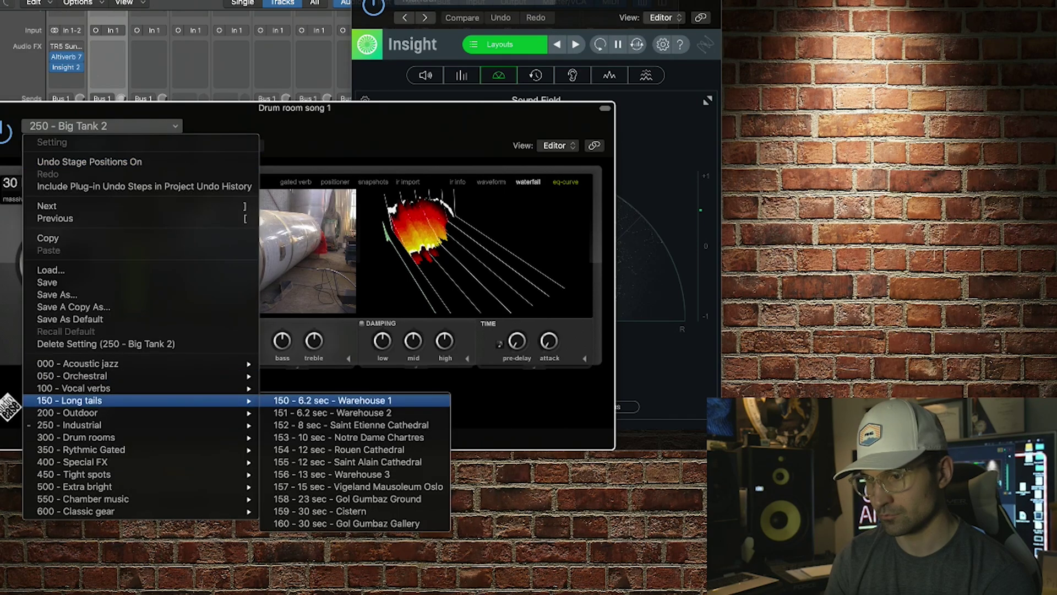
left_click(330, 401)
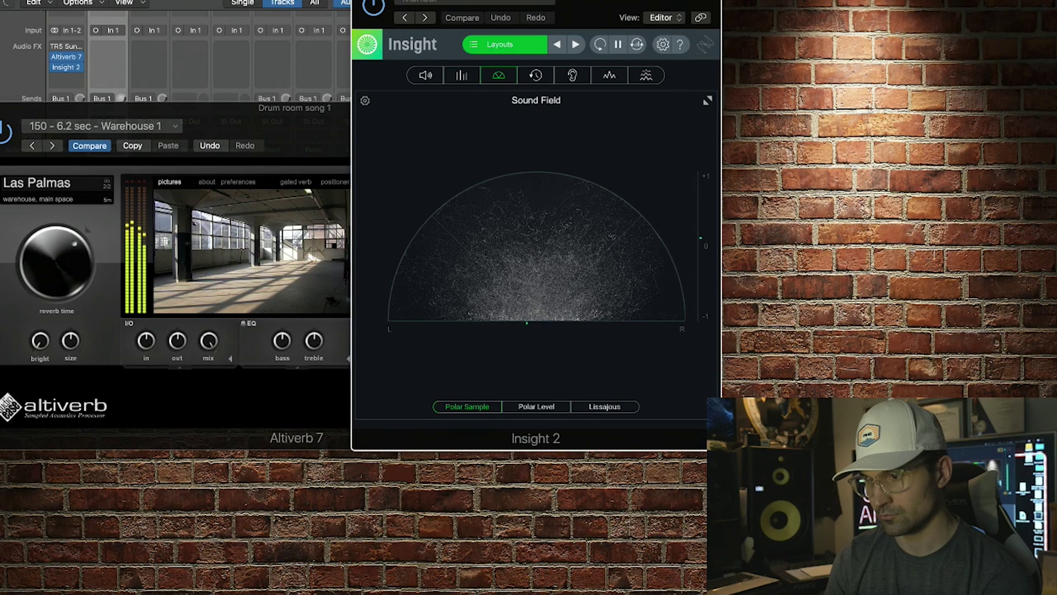
View Insight's sound field as Polar Level and Lissajous, restore Polar Sample, and return to the Altiverb window
left_click(536, 406)
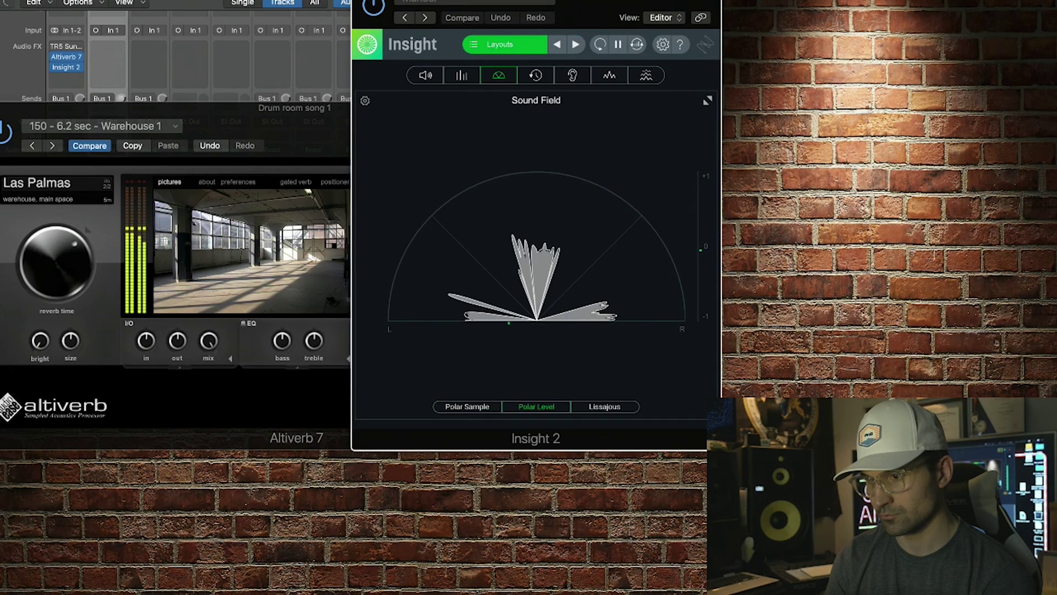
left_click(605, 406)
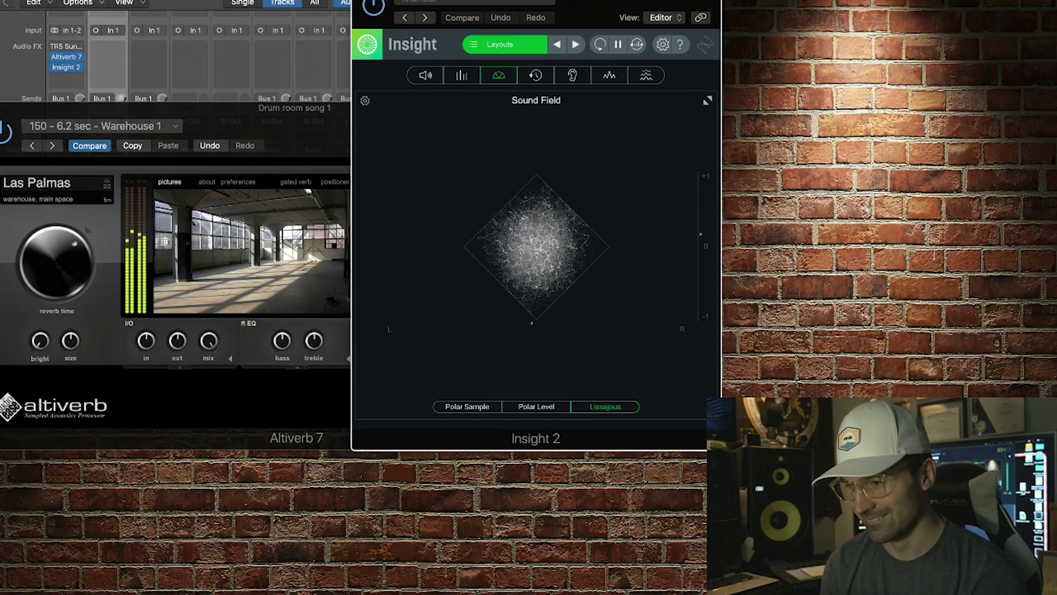
left_click(467, 406)
left_click(294, 108)
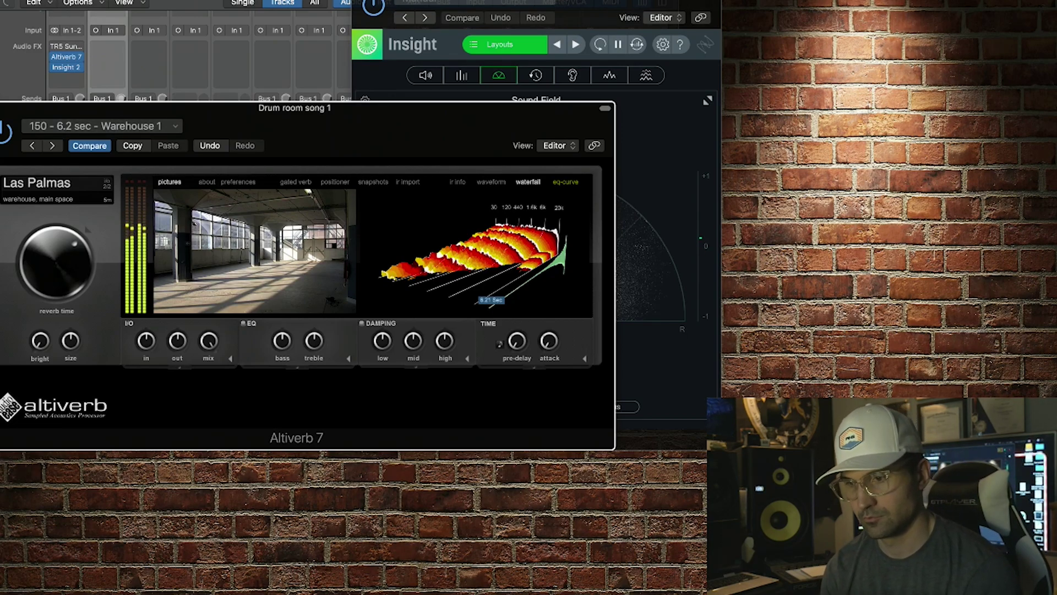
Load the "616 - AMS RMX 16 - Hall" preset from the 600 - Classic gear group
left_click(99, 126)
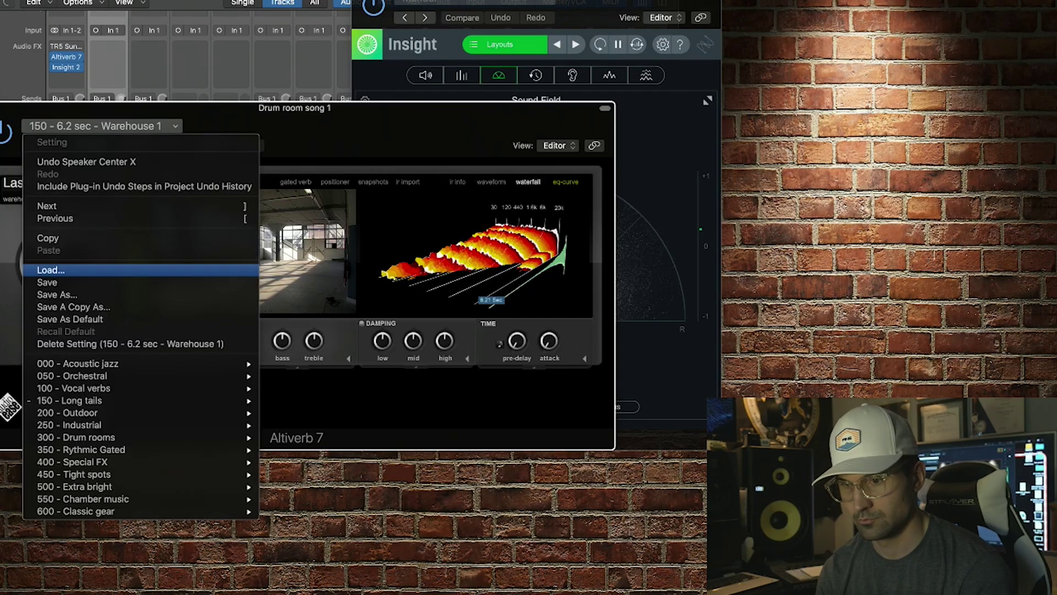
mouse_move(72, 474)
mouse_move(72, 511)
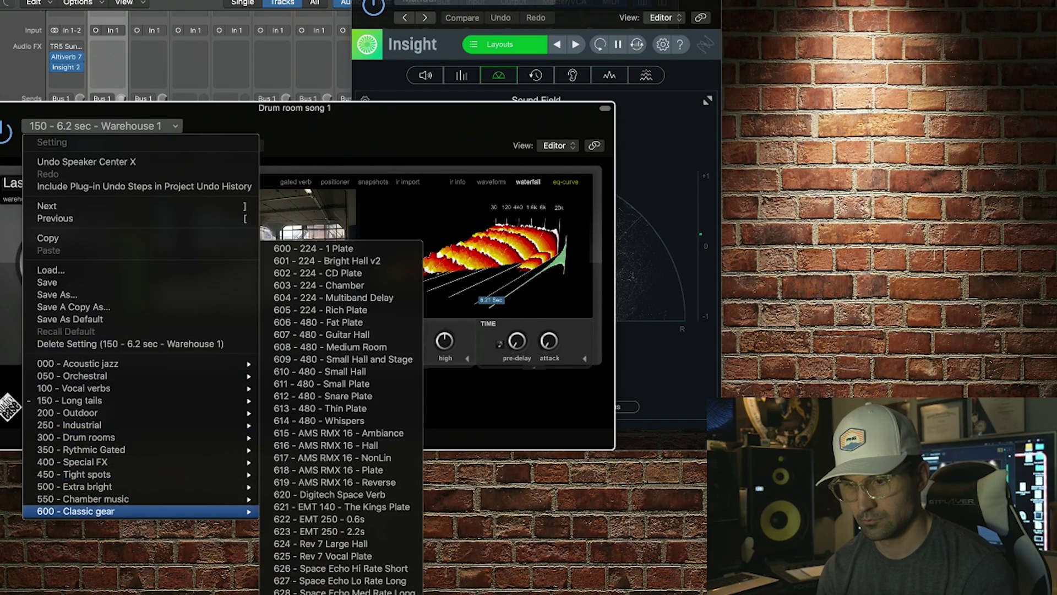
left_click(325, 445)
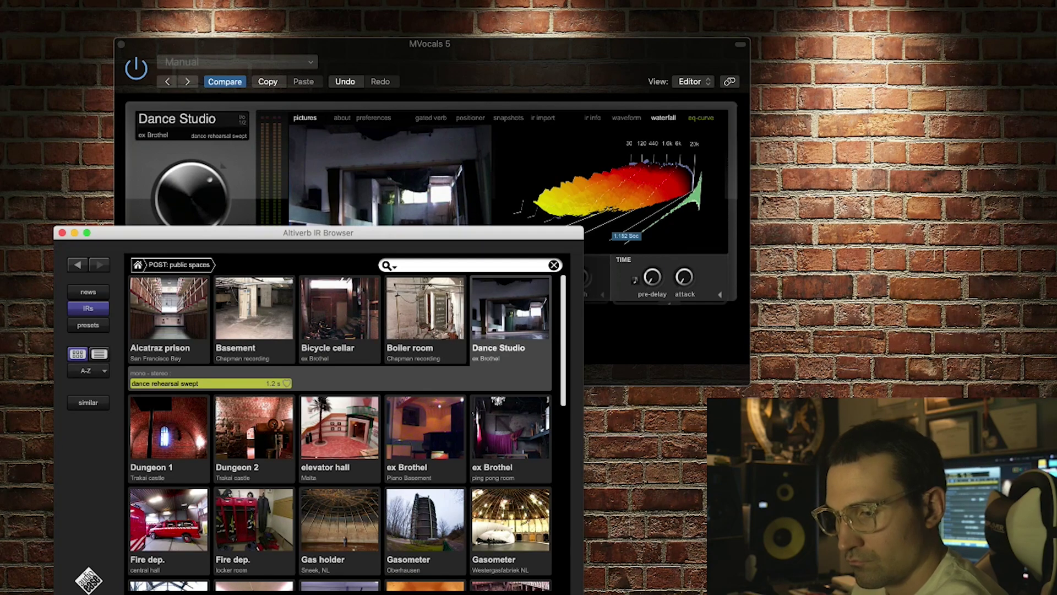
Browse the public spaces impulse responses in the IR browser and pick another space for the vocal track
scroll(339, 432, "down", 5)
left_click(425, 347)
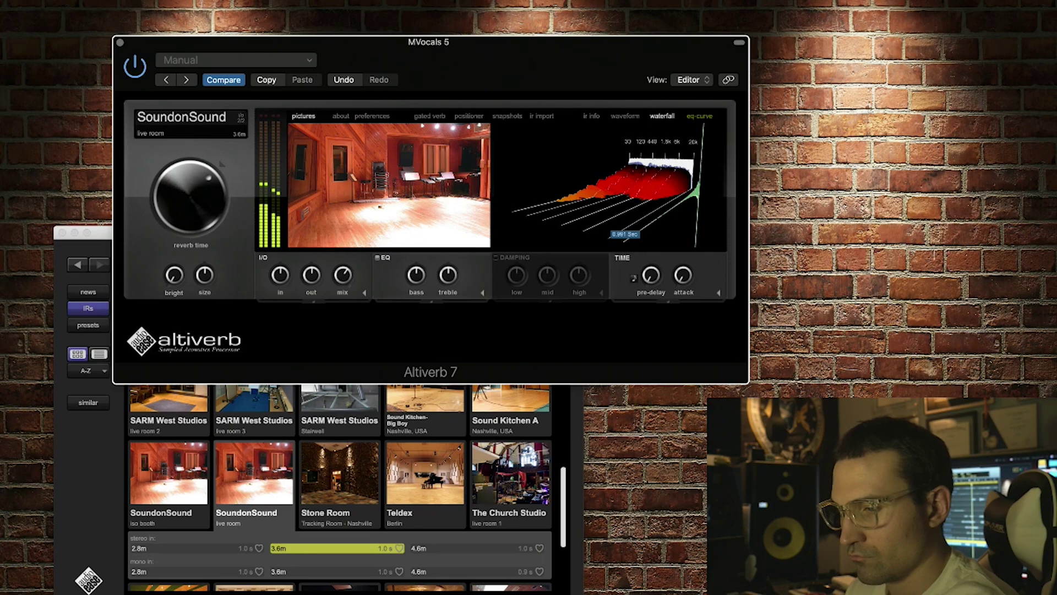
Load the 8m stereo-in impulse response of Hansa Studio's Berlin big hall from the studio & scoring category and audition it on the vocals
key("super+grave")
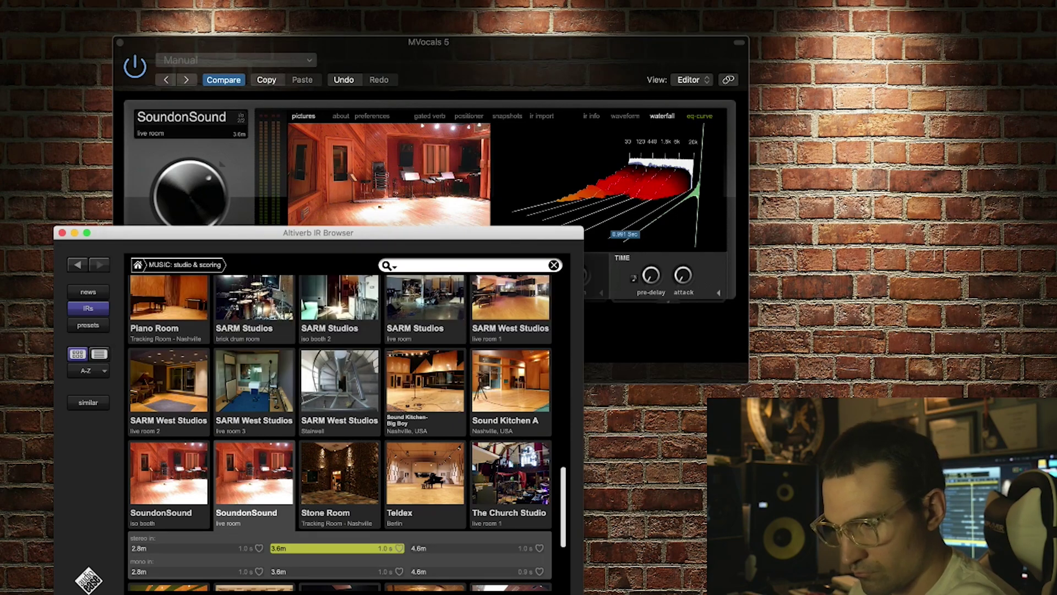
scroll(339, 432, "up", 5)
scroll(339, 432, "up", 2)
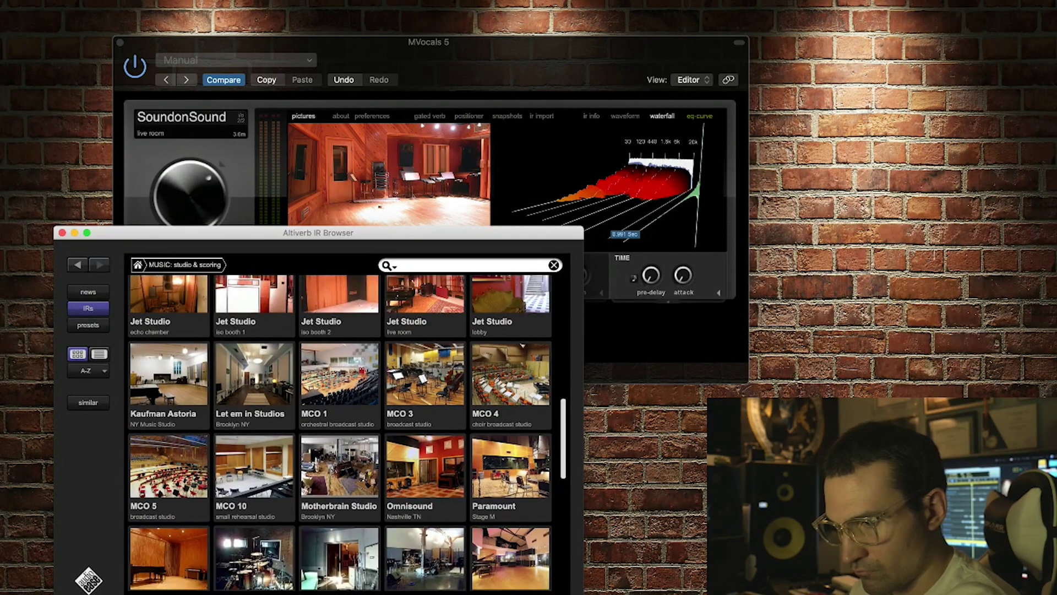
scroll(339, 433, "up", 5)
left_click(424, 449)
key("super+grave")
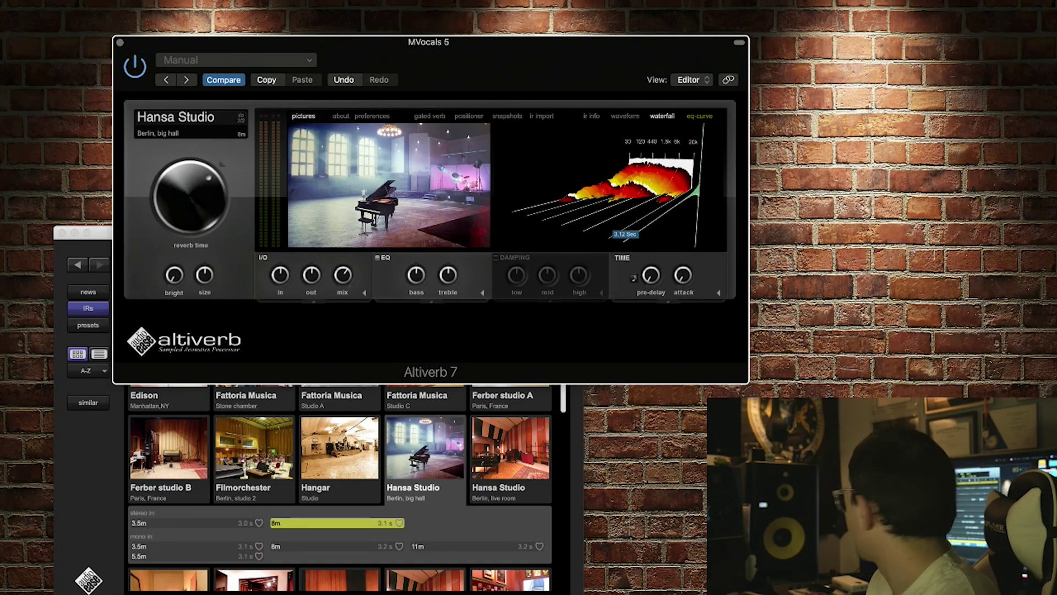
key("space")
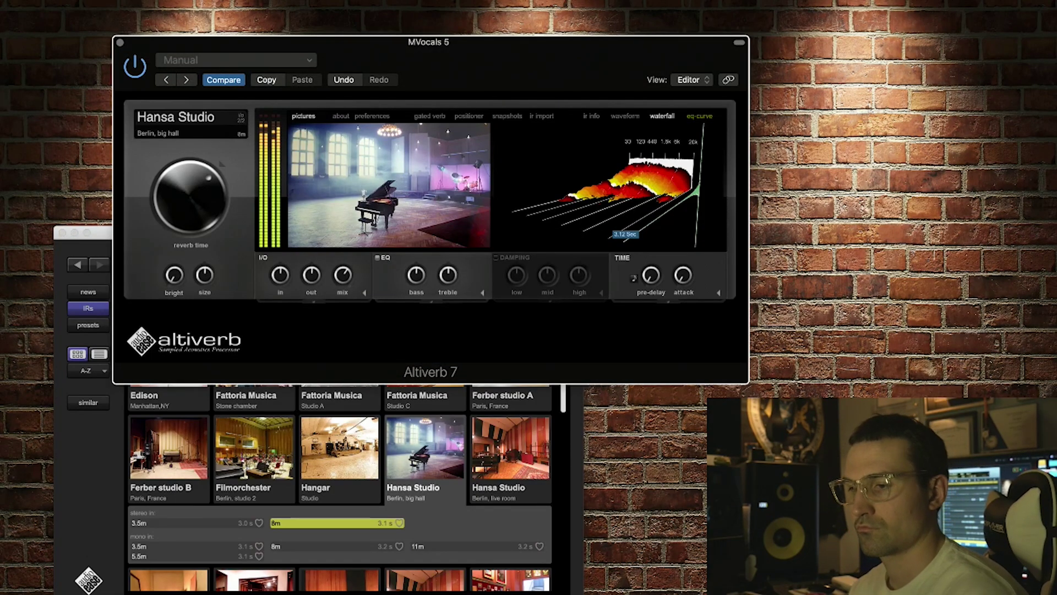